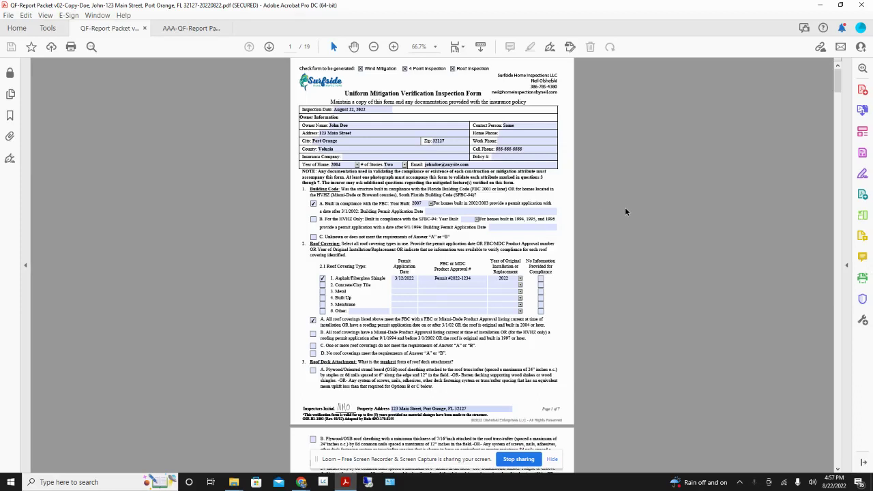
Step: Exclude the Wind Mitigation and Roof Inspection forms so that only the 4 Point Inspection form is generated
{"action": "left_click", "coordinate": [443, 211]}
{"action": "left_click_drag", "start_coordinate": [838, 88], "coordinate": [833, 68]}
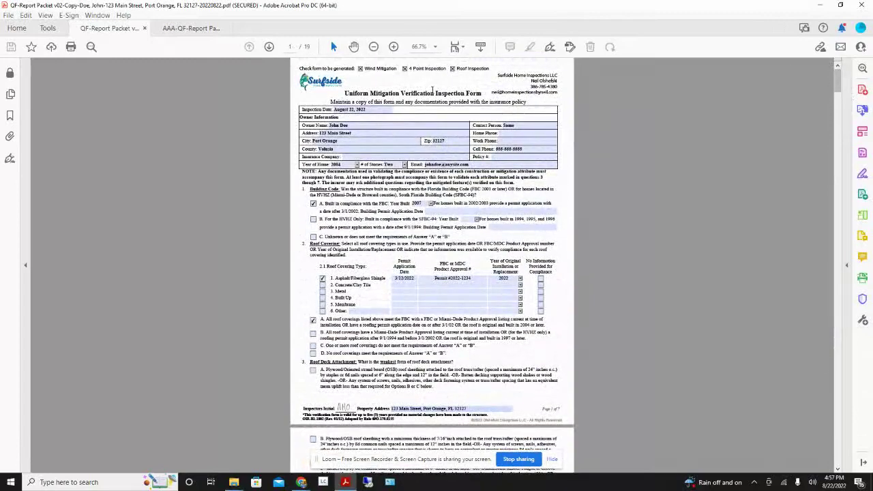
{"action": "left_click", "coordinate": [361, 68]}
{"action": "left_click", "coordinate": [452, 69]}
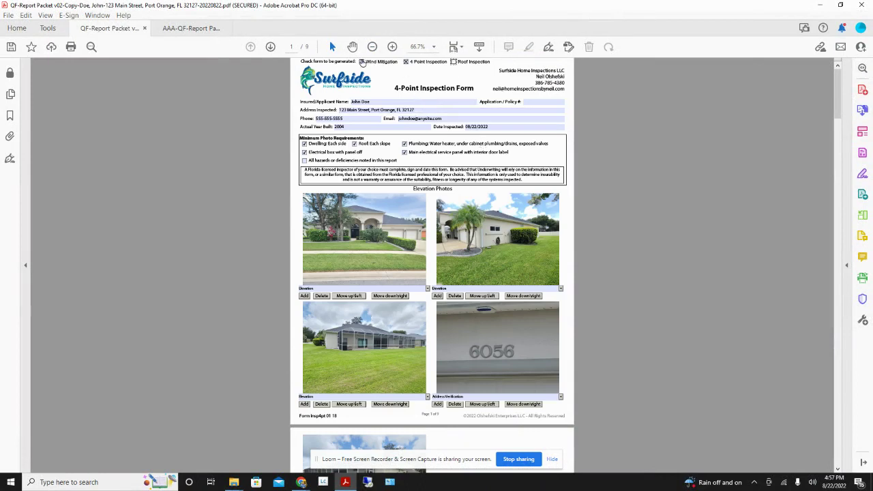
Step: Switch the packet to the Wind Mitigation form only, and reselect 4 Point Inspection and Roof Inspection to include all three forms
{"action": "left_click", "coordinate": [362, 62]}
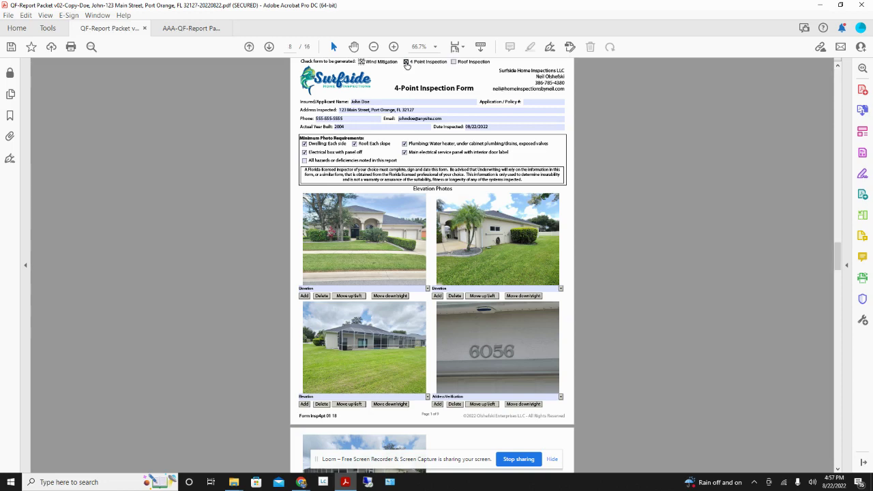
{"action": "left_click", "coordinate": [407, 62]}
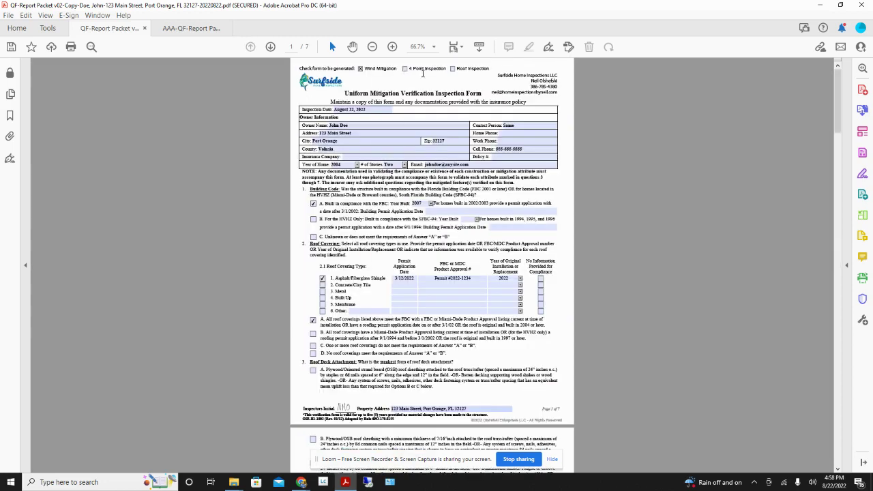
{"action": "left_click", "coordinate": [406, 69]}
{"action": "left_click", "coordinate": [453, 68]}
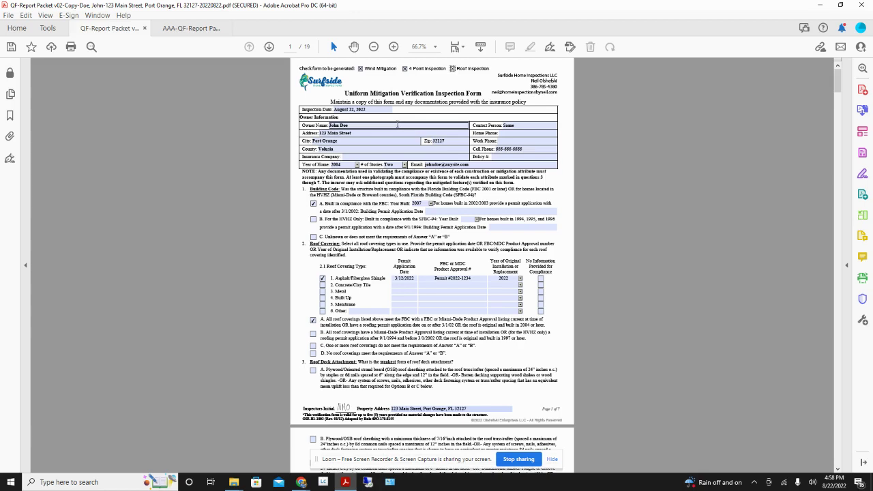
Step: Compare the owner and address details on the mitigation form with the header fields of the 4-Point Inspection Form
{"action": "left_click", "coordinate": [340, 133]}
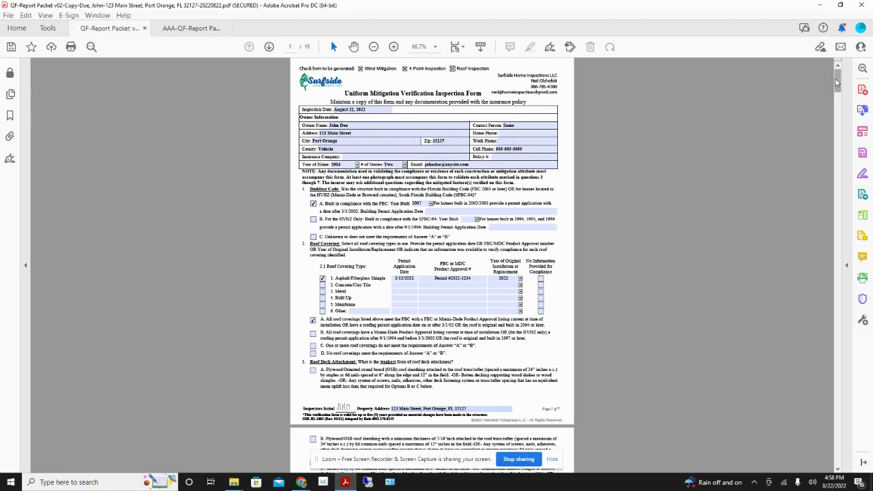
{"action": "left_click_drag", "start_coordinate": [839, 82], "coordinate": [822, 227]}
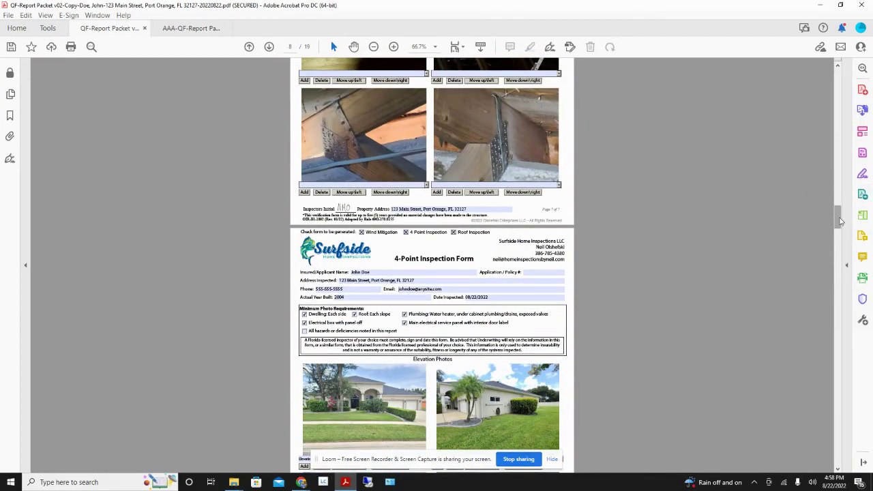
{"action": "left_click_drag", "start_coordinate": [839, 220], "coordinate": [839, 68]}
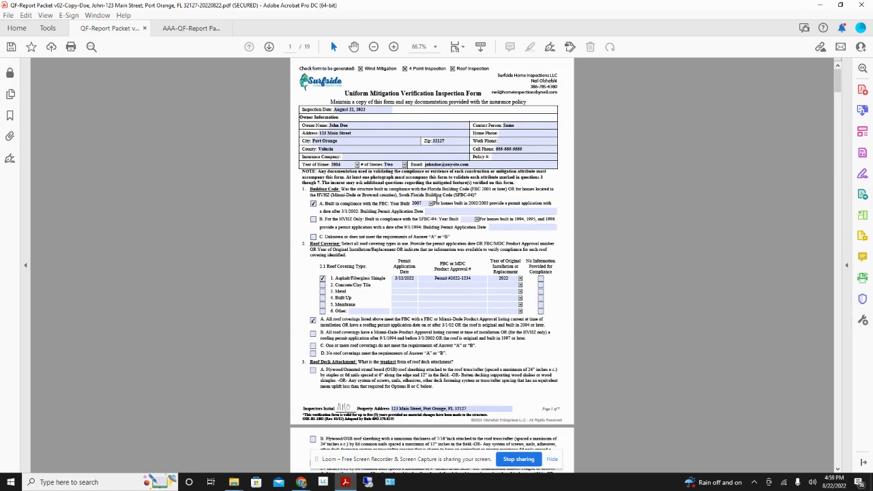
Step: Set the number of stories in the owner information to Sixteen and change it back to Two
{"action": "scroll", "coordinate": [404, 293], "scroll_direction": "down", "scroll_amount": 3}
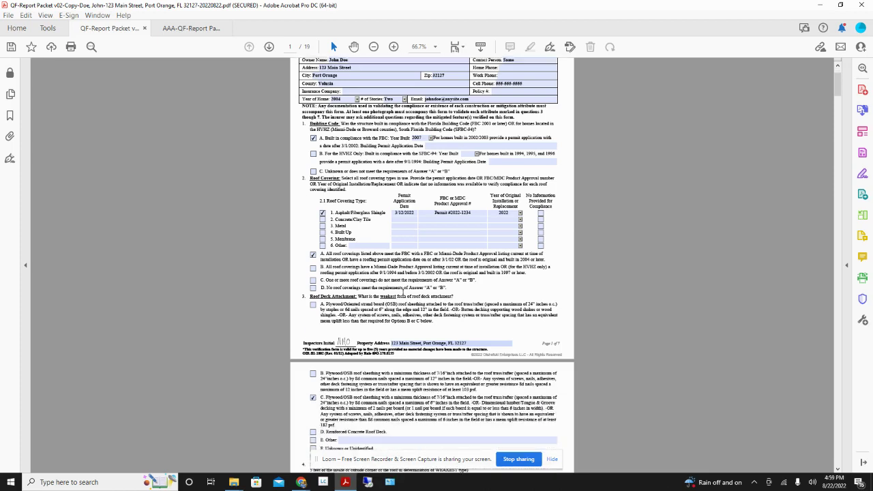
{"action": "scroll", "coordinate": [403, 290], "scroll_direction": "up", "scroll_amount": 3}
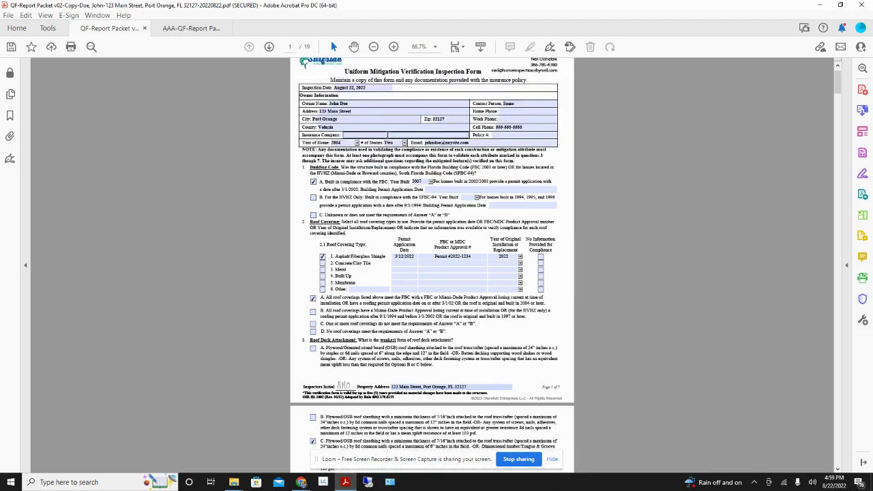
{"action": "left_click", "coordinate": [405, 143]}
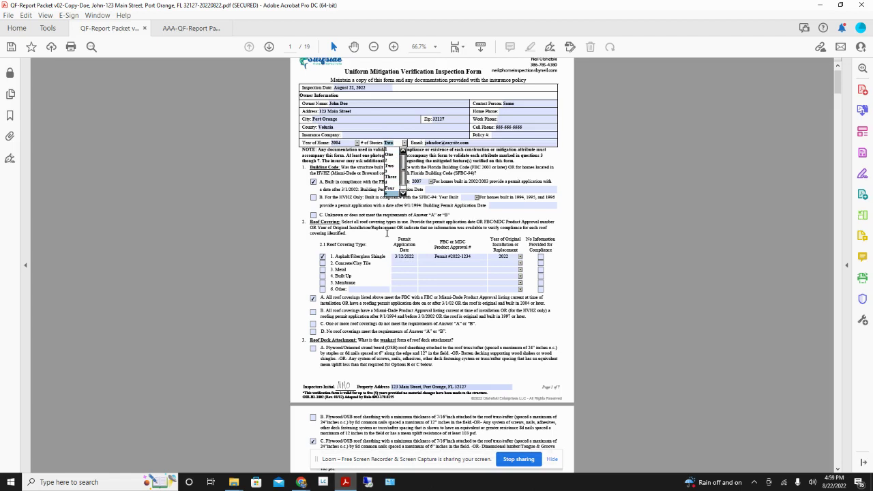
{"action": "key", "text": "5"}
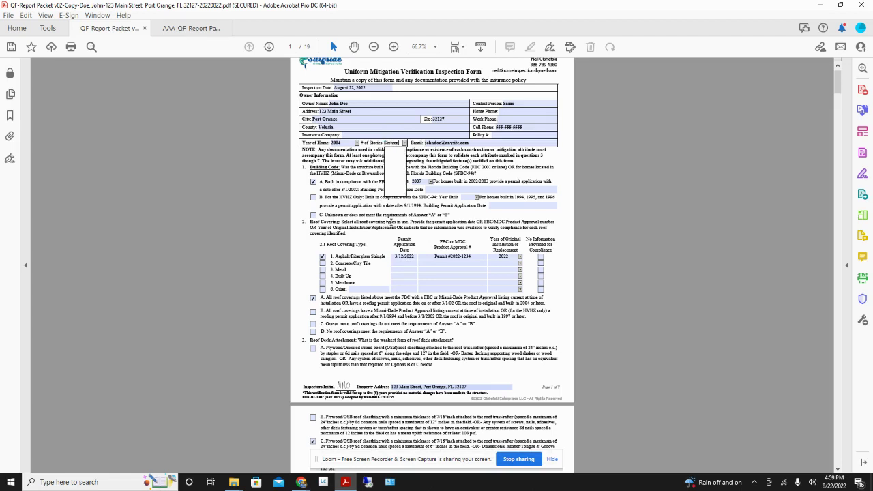
{"action": "left_click", "coordinate": [413, 154]}
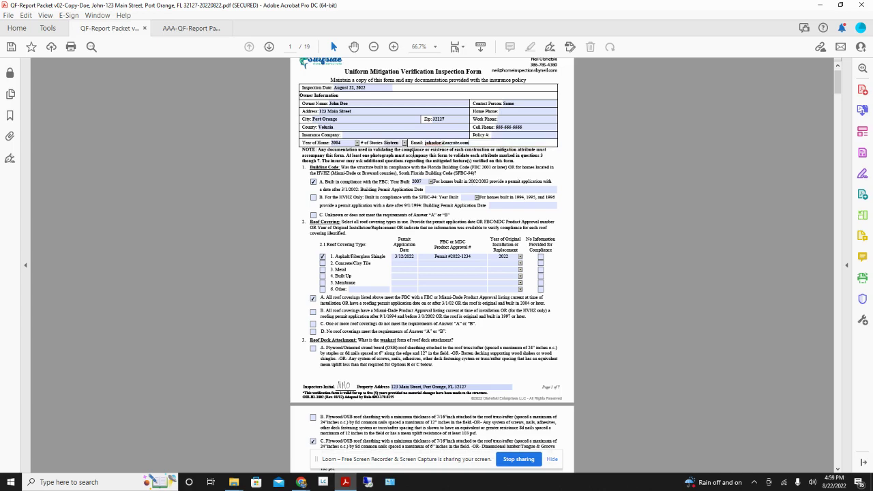
{"action": "left_click", "coordinate": [405, 143]}
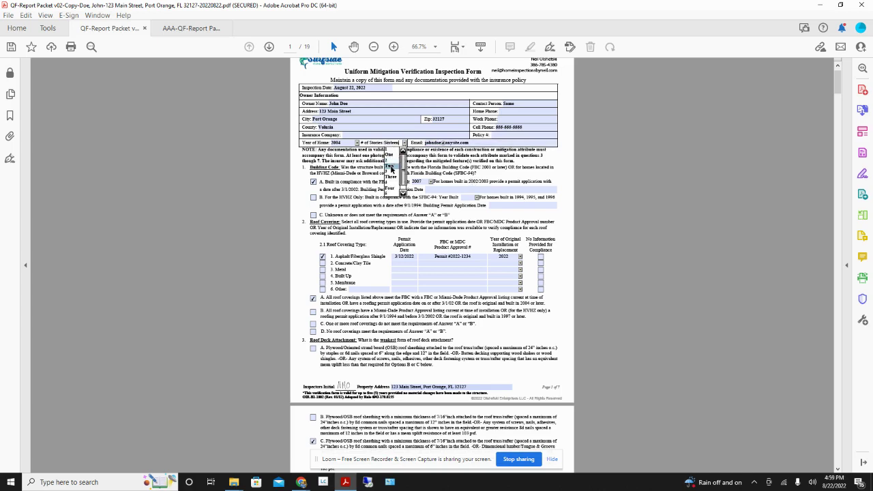
{"action": "left_click", "coordinate": [392, 167]}
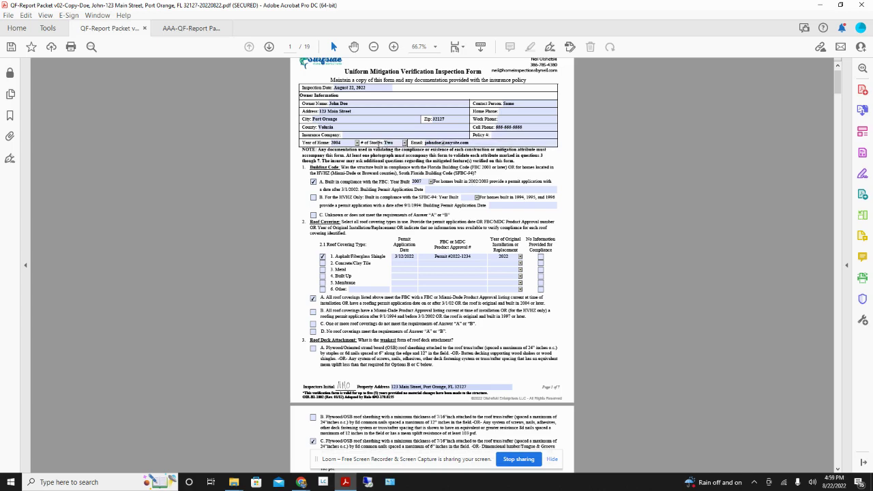
{"action": "left_click", "coordinate": [391, 143]}
Step: Set the Building Permit Application Date under building code answer A to 08/22/2022 and clear it again
{"action": "left_click", "coordinate": [379, 86]}
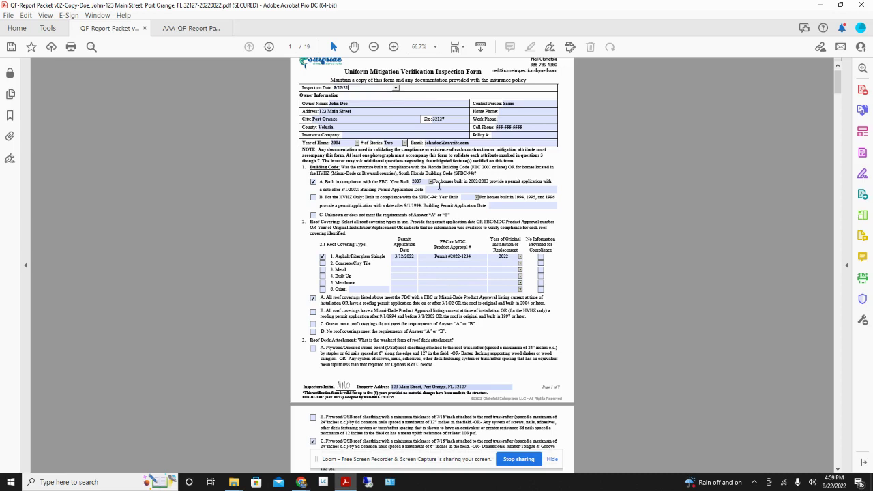
{"action": "left_click", "coordinate": [477, 192]}
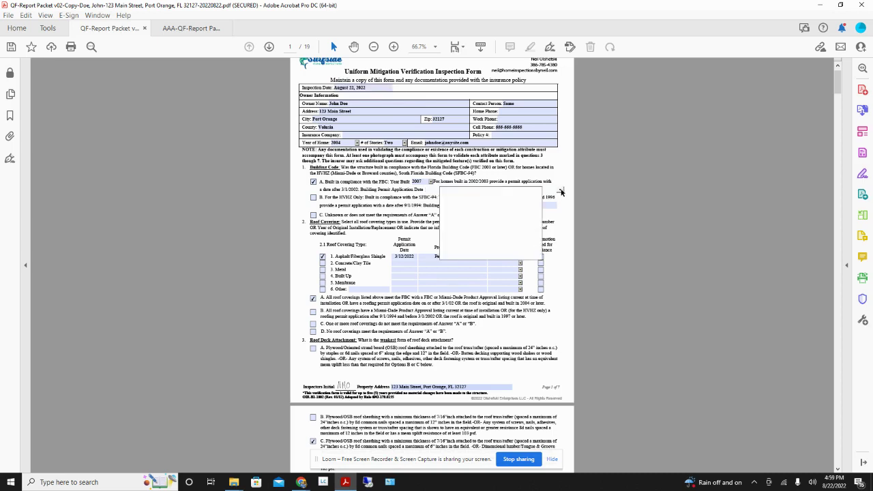
{"action": "left_click", "coordinate": [463, 235]}
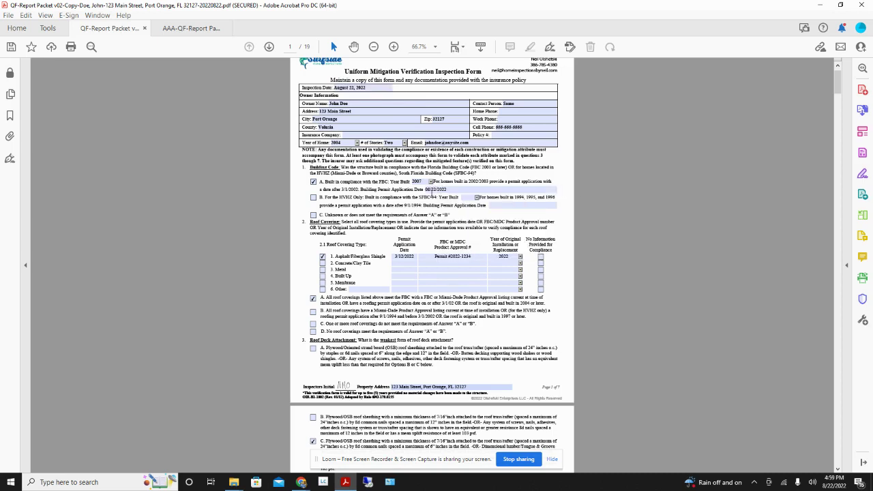
{"action": "left_click", "coordinate": [449, 191]}
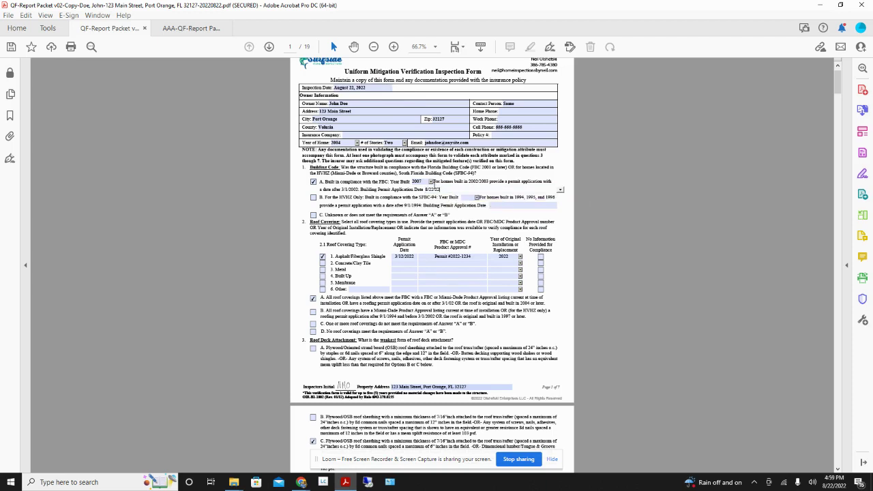
{"action": "left_click", "coordinate": [492, 264]}
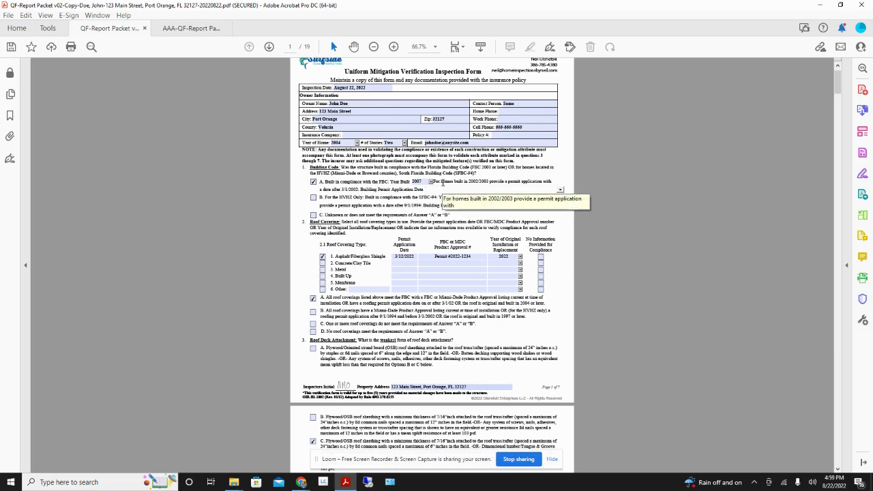
Step: Exclude the Wind Mitigation form from the packet using the form selection on the 4-Point Inspection Form
{"action": "scroll", "coordinate": [442, 182], "scroll_direction": "down", "scroll_amount": 15}
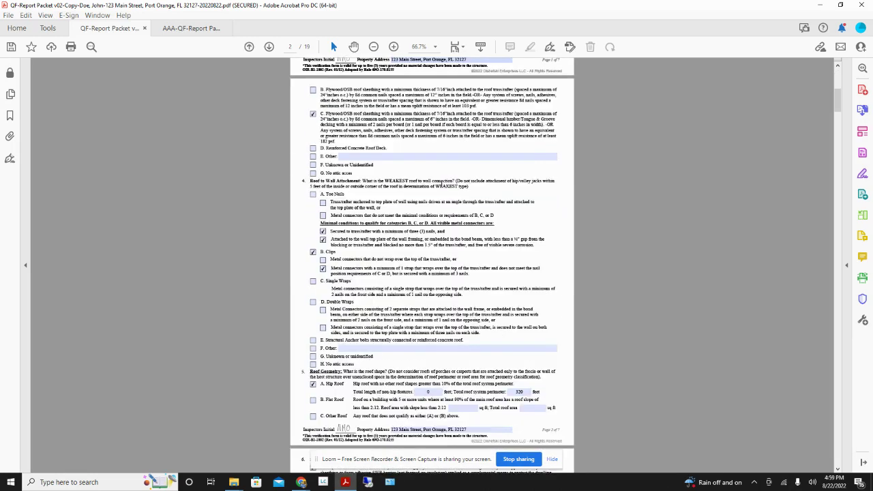
{"action": "scroll", "coordinate": [442, 183], "scroll_direction": "down", "scroll_amount": 10}
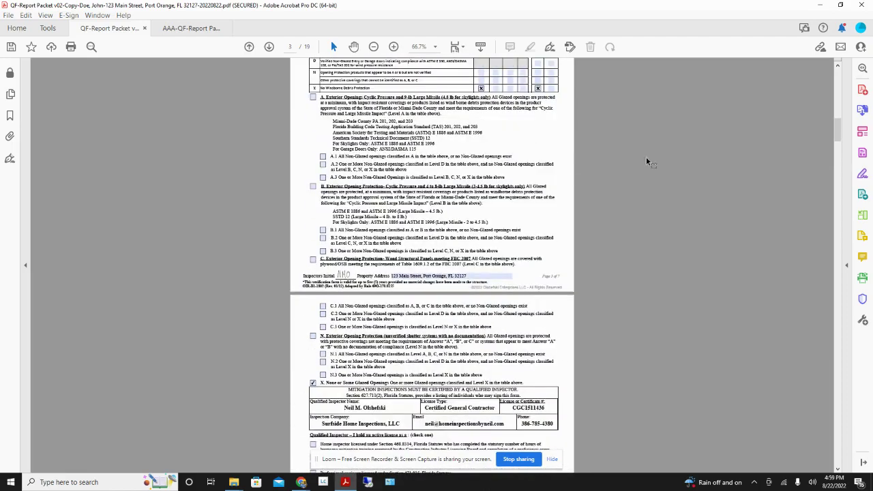
{"action": "left_click_drag", "start_coordinate": [838, 116], "coordinate": [843, 222]}
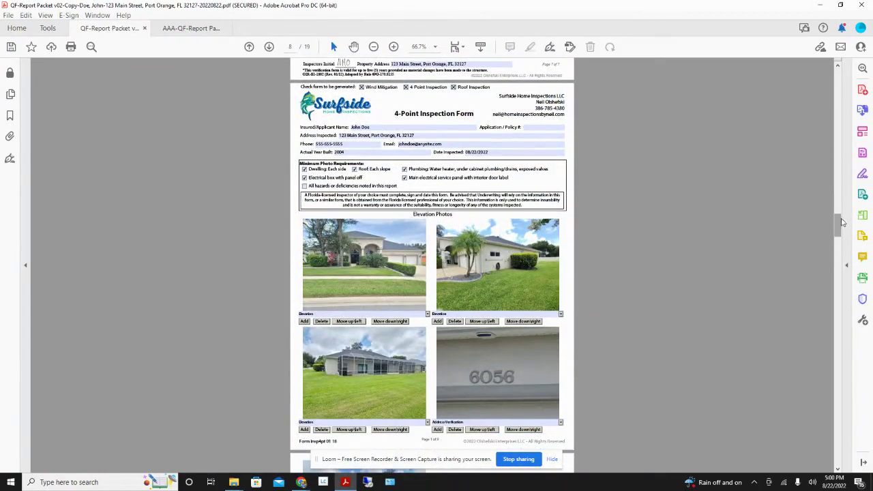
{"action": "left_click", "coordinate": [362, 87]}
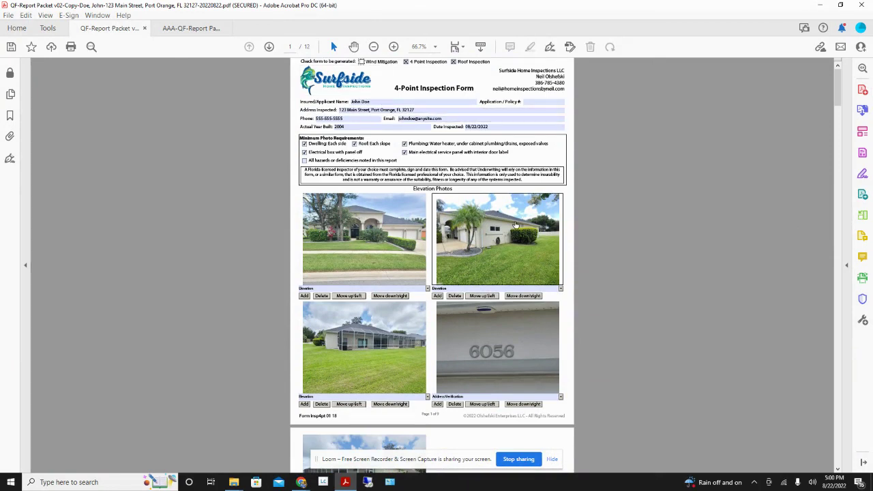
Step: Replace the first elevation photo with 20210715_141410.jpg from the customer's DemoPhotos folder
{"action": "scroll", "coordinate": [513, 223], "scroll_direction": "down", "scroll_amount": 4}
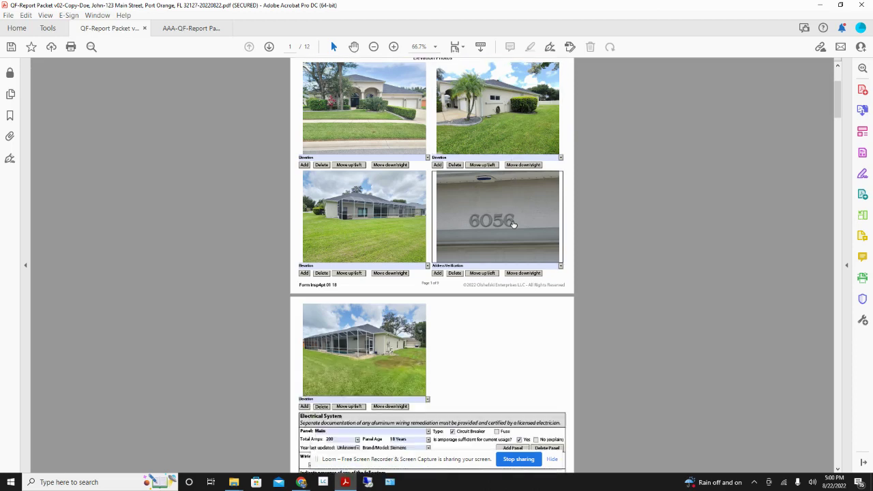
{"action": "scroll", "coordinate": [514, 224], "scroll_direction": "up", "scroll_amount": 1}
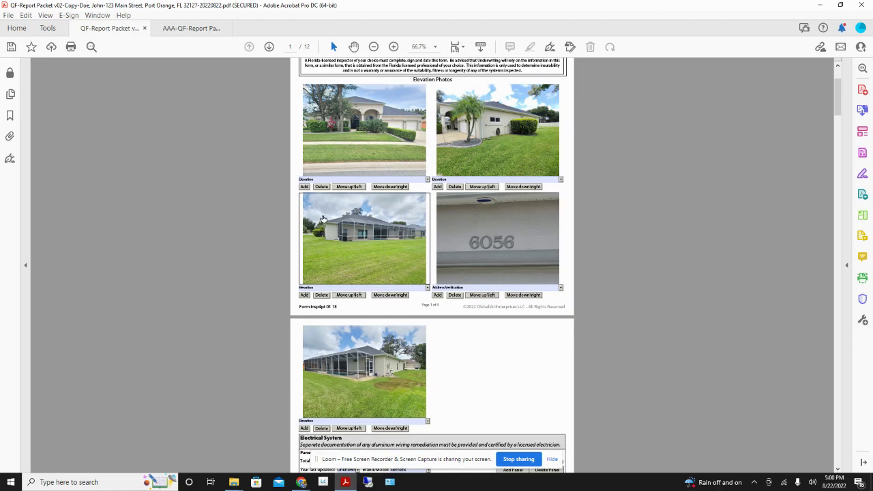
{"action": "left_click", "coordinate": [375, 138]}
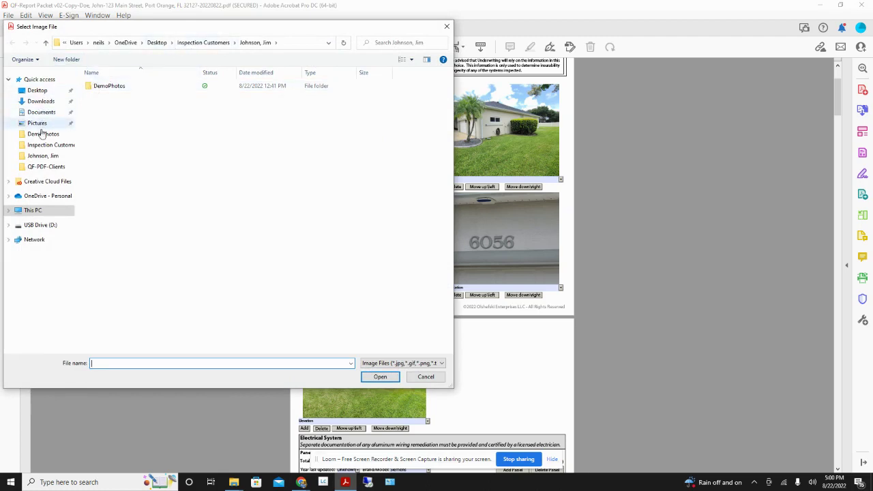
{"action": "left_click", "coordinate": [43, 157]}
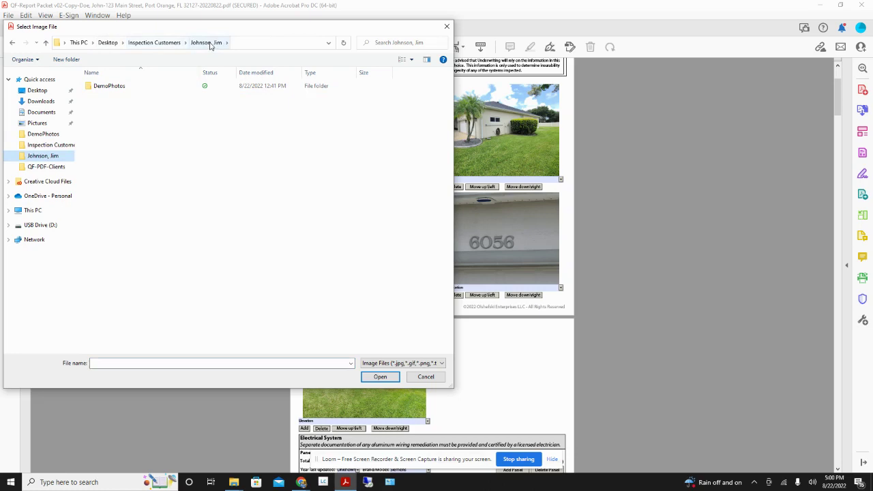
{"action": "double_click", "coordinate": [112, 88]}
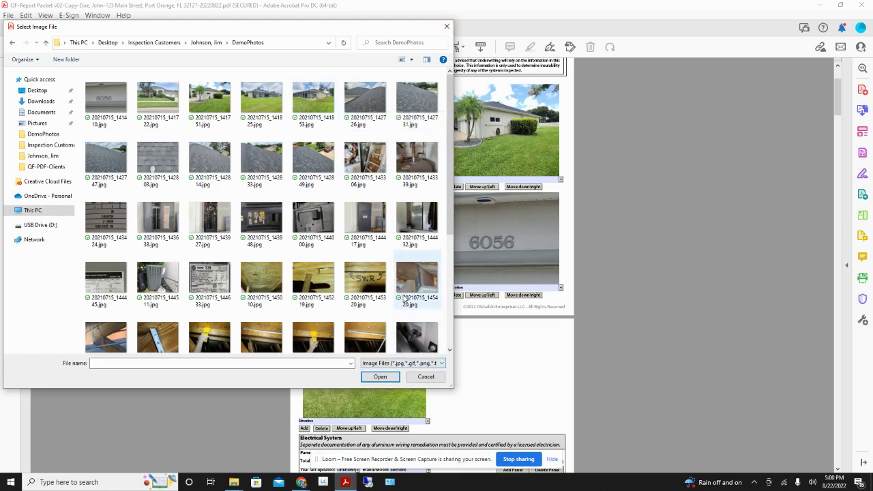
{"action": "double_click", "coordinate": [102, 101]}
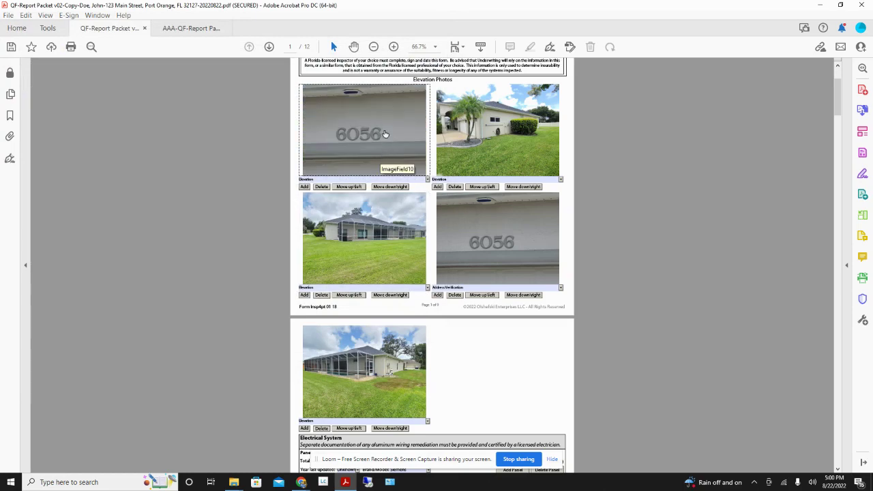
Step: Replace the first elevation photo with the front view of the house, 20210715_141722.jpg
{"action": "left_click", "coordinate": [386, 134]}
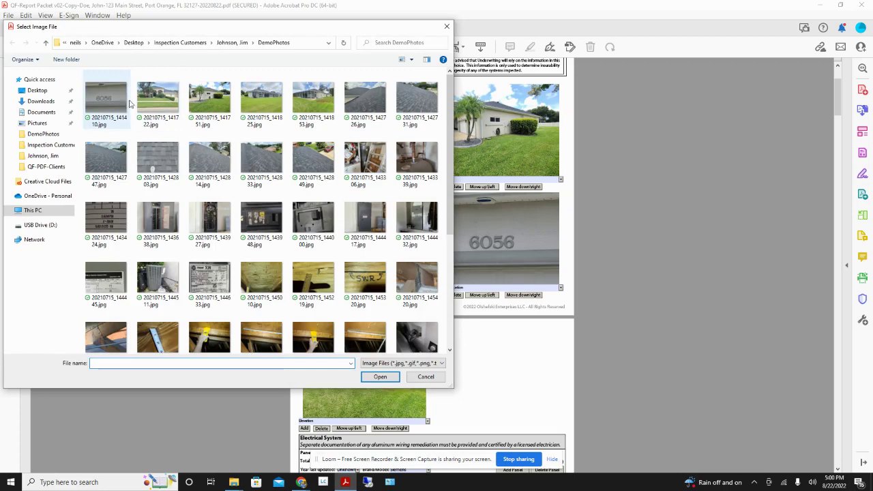
{"action": "left_click", "coordinate": [150, 99]}
{"action": "double_click", "coordinate": [150, 99]}
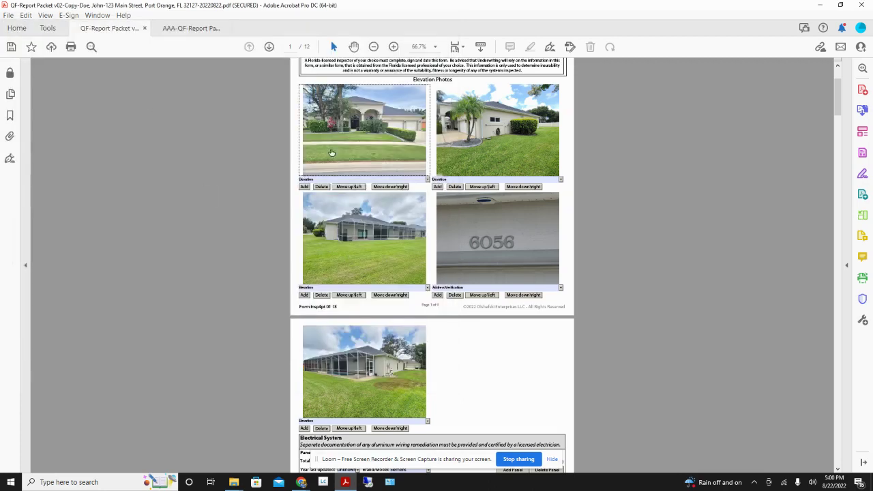
Step: Add two empty photo placeholders after the last elevation photo, above the Electrical System section
{"action": "scroll", "coordinate": [358, 407], "scroll_direction": "down", "scroll_amount": 1}
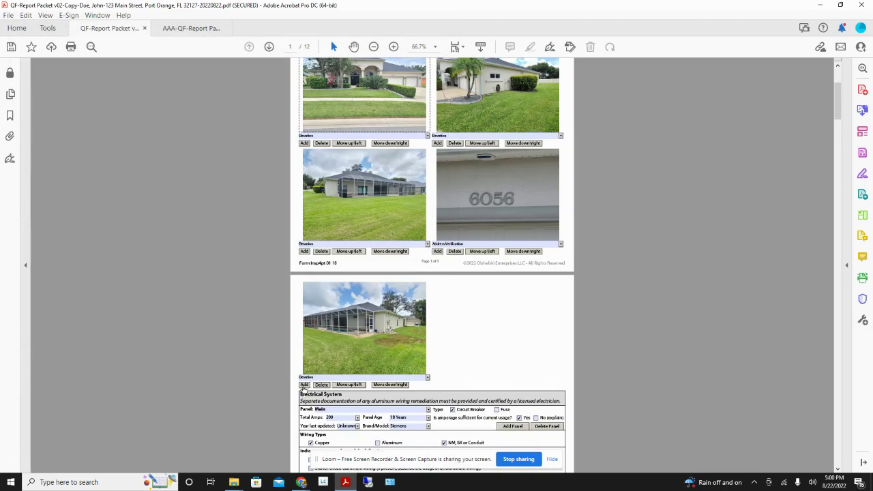
{"action": "left_click", "coordinate": [305, 385]}
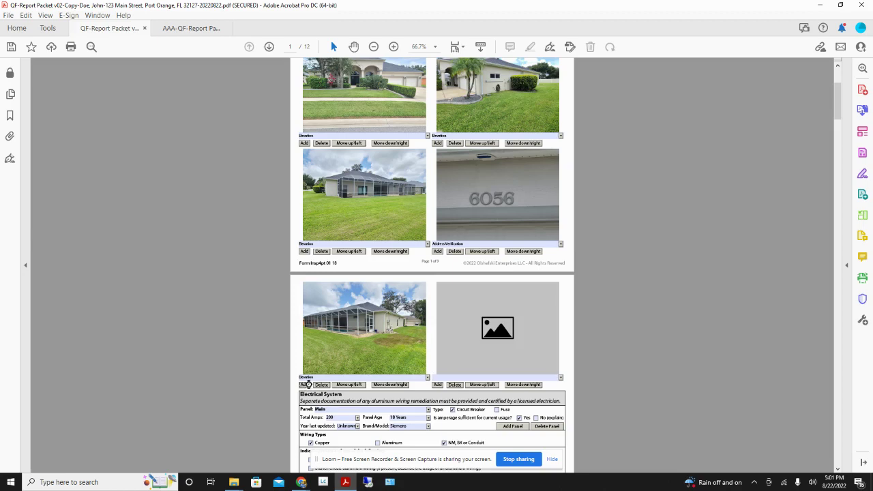
{"action": "scroll", "coordinate": [413, 358], "scroll_direction": "down", "scroll_amount": 2}
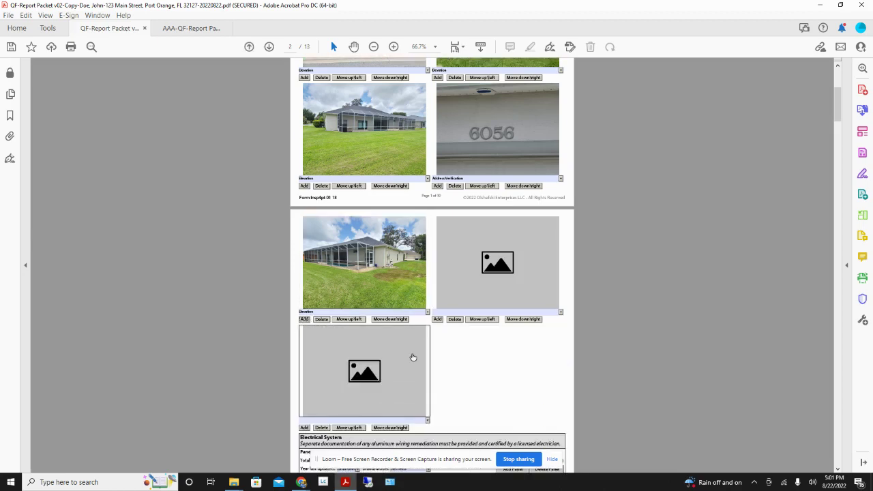
Step: Delete the two empty photo placeholders after the last elevation photo, above the Electrical System section
{"action": "left_click", "coordinate": [455, 320]}
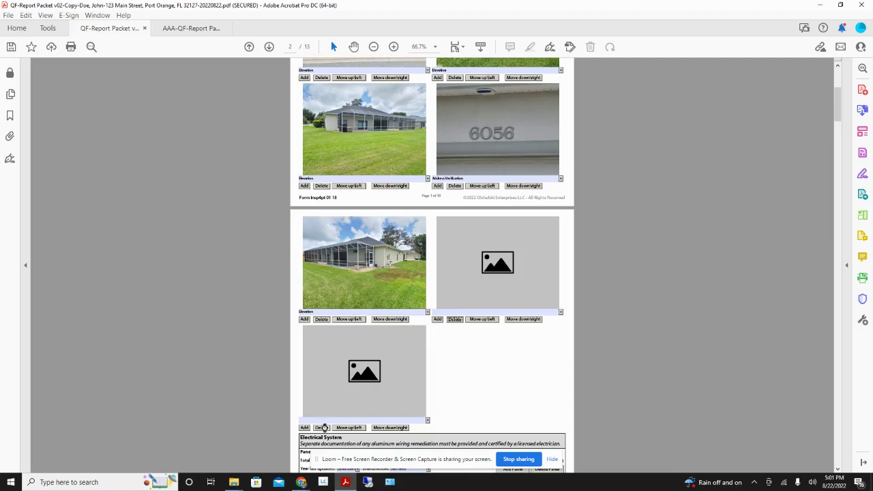
{"action": "left_click", "coordinate": [455, 320]}
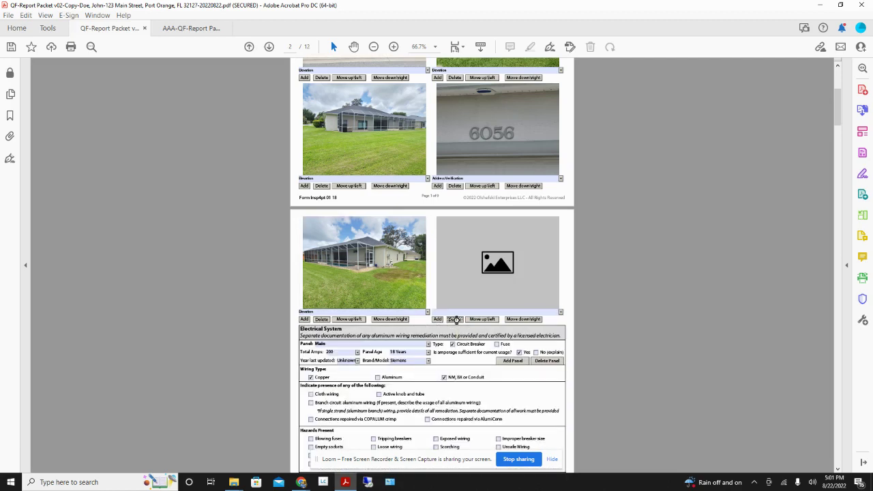
Step: Insert an empty photo placeholder between the third elevation photo and the Address Verification photo, and delete it again
{"action": "scroll", "coordinate": [526, 119], "scroll_direction": "up", "scroll_amount": 4}
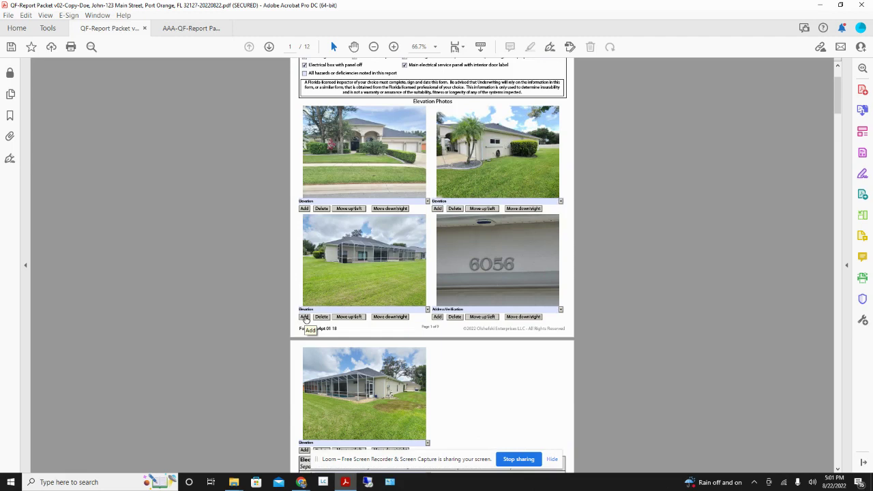
{"action": "left_click", "coordinate": [305, 317]}
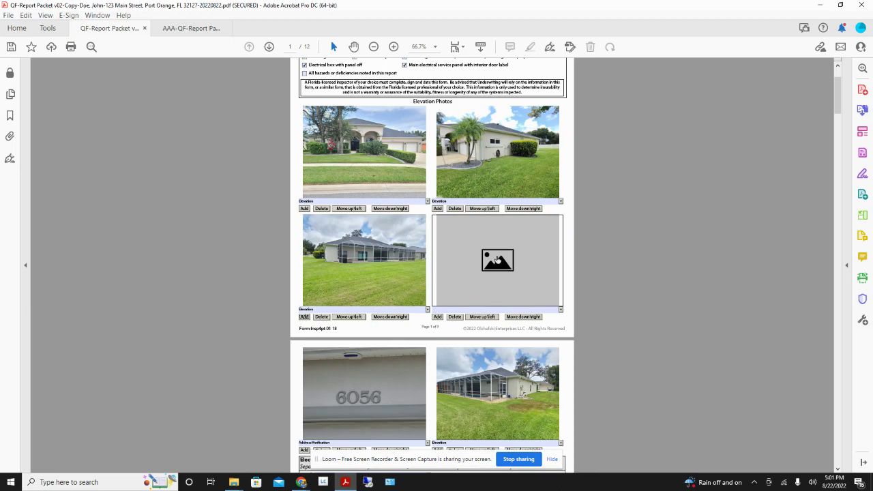
{"action": "left_click", "coordinate": [456, 318]}
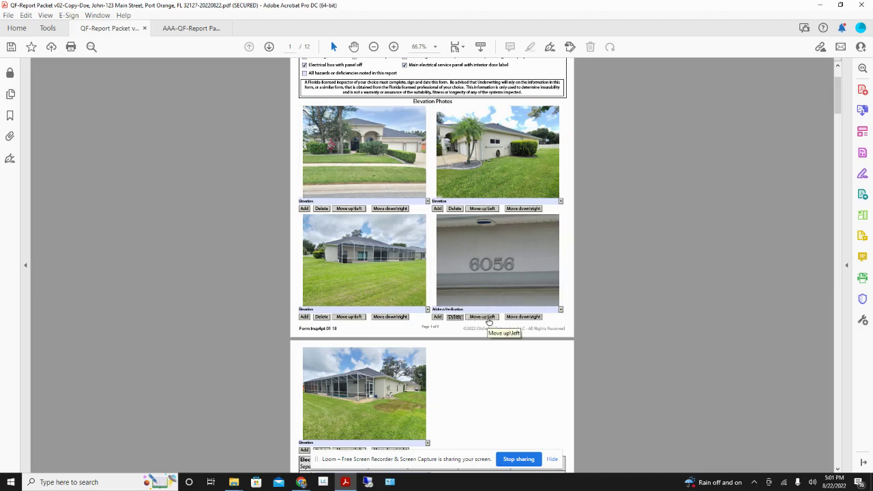
Step: Move the Address Verification photo up to the first position among the elevation photos
{"action": "left_click", "coordinate": [484, 318]}
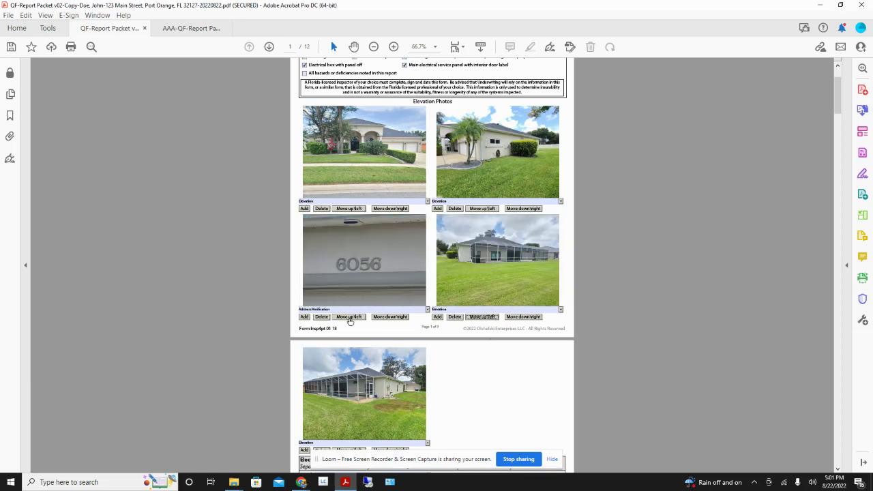
{"action": "left_click", "coordinate": [349, 318]}
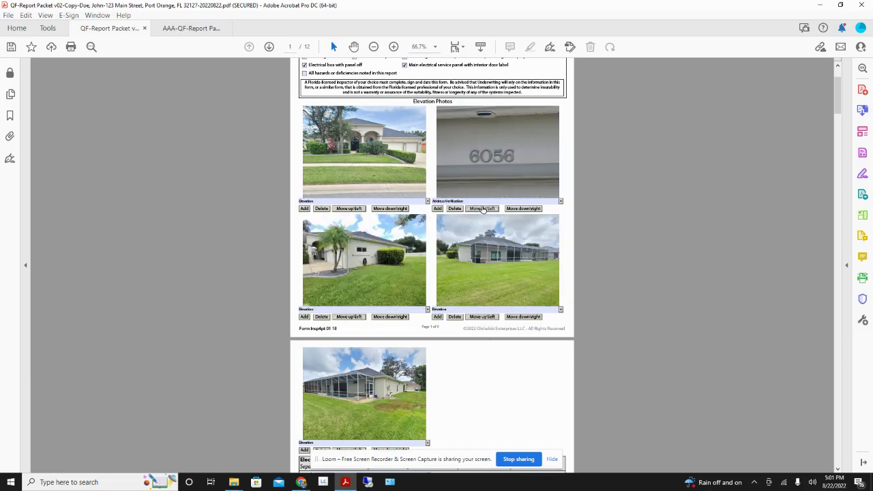
{"action": "left_click", "coordinate": [482, 209]}
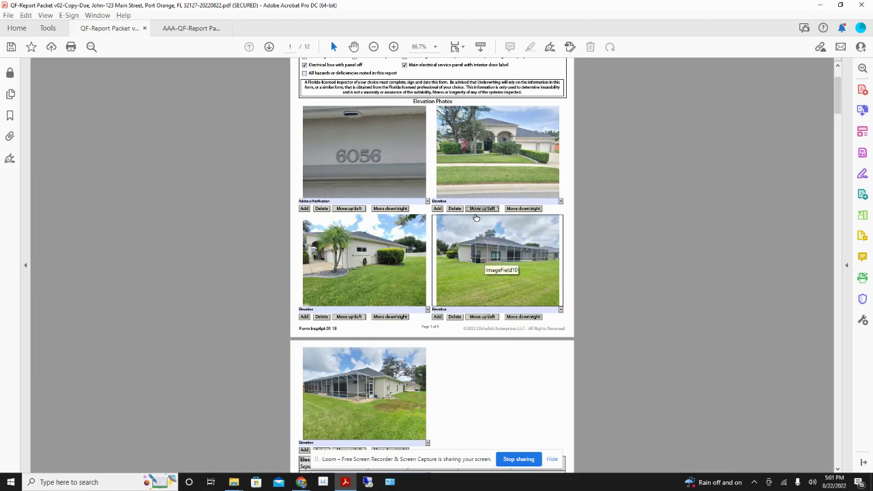
Step: Add three blank panels below the Main panel in the Electrical System section, and delete all three again
{"action": "scroll", "coordinate": [477, 218], "scroll_direction": "down", "scroll_amount": 10}
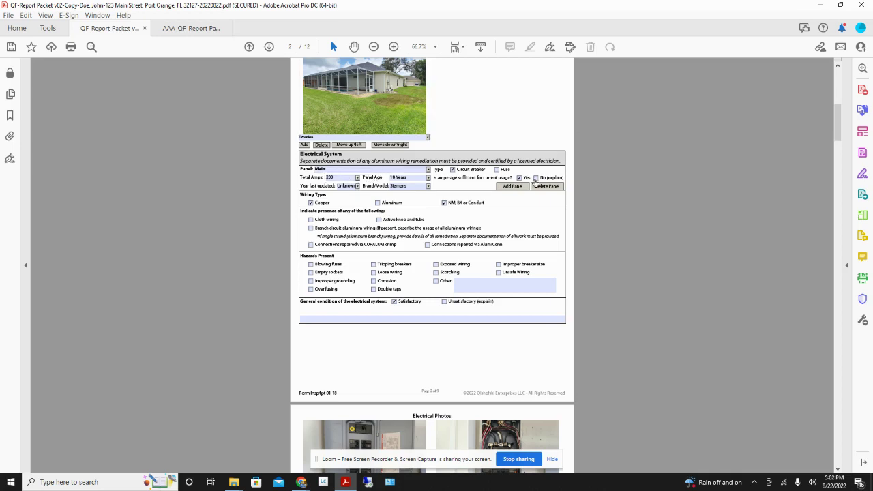
{"action": "left_click", "coordinate": [515, 186]}
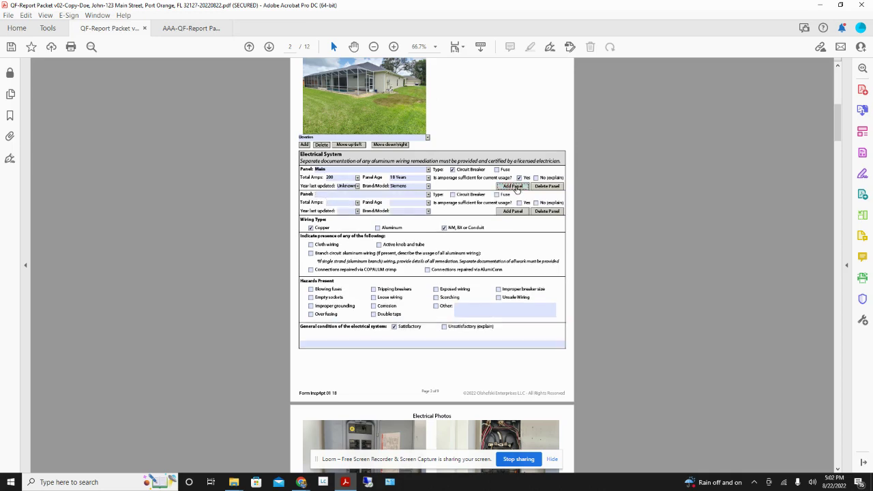
{"action": "left_click", "coordinate": [515, 187]}
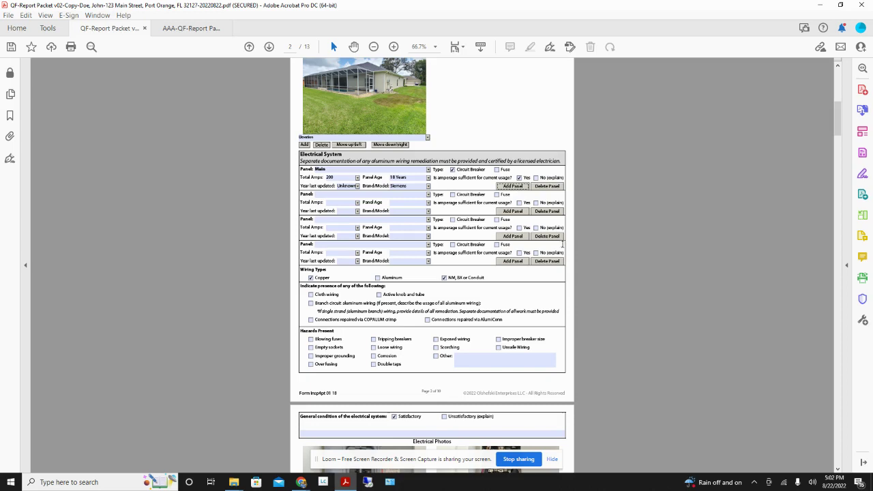
{"action": "left_click", "coordinate": [545, 263]}
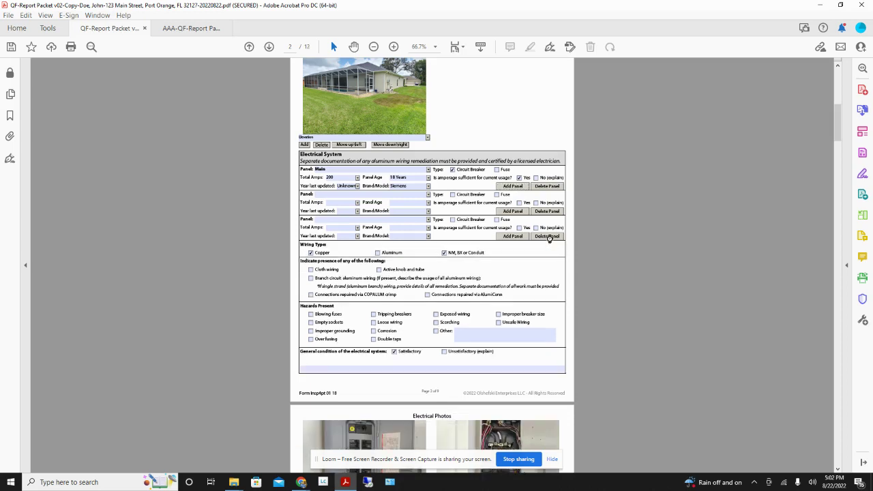
{"action": "left_click", "coordinate": [548, 237]}
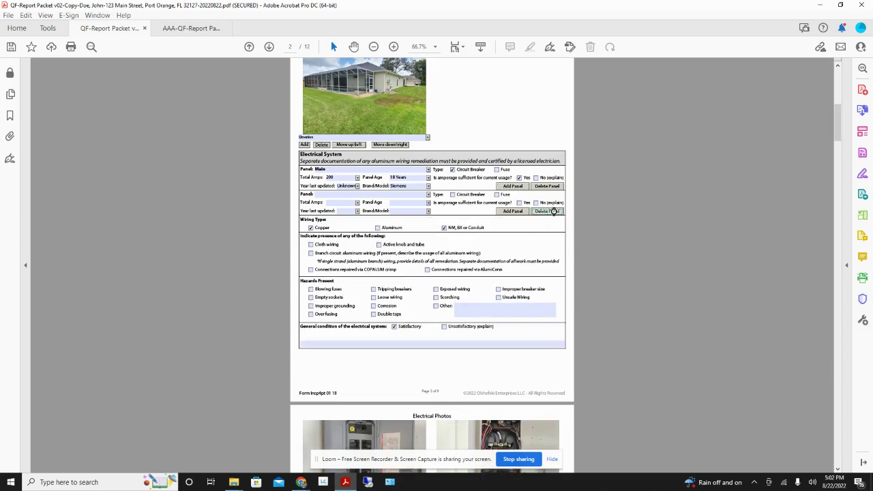
{"action": "left_click", "coordinate": [548, 211]}
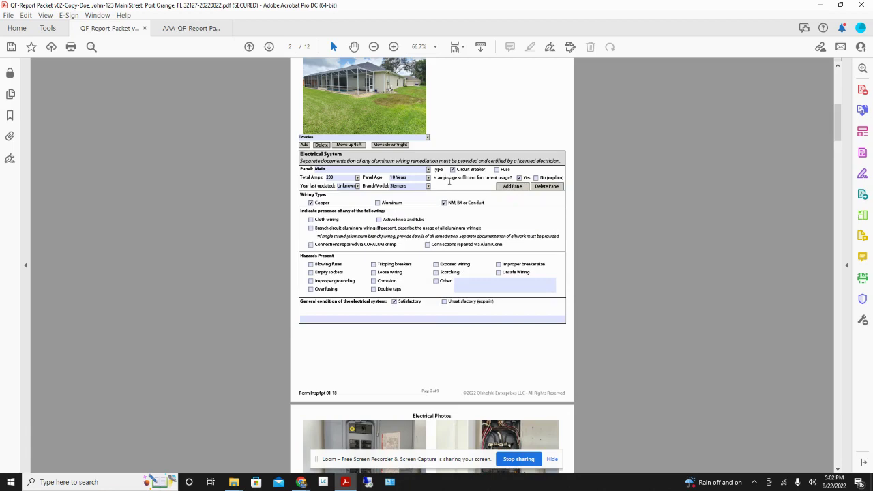
Step: Add a second HVAC system to the form and review its fields, photo placeholders and the numbering of both systems
{"action": "scroll", "coordinate": [449, 182], "scroll_direction": "down", "scroll_amount": 10}
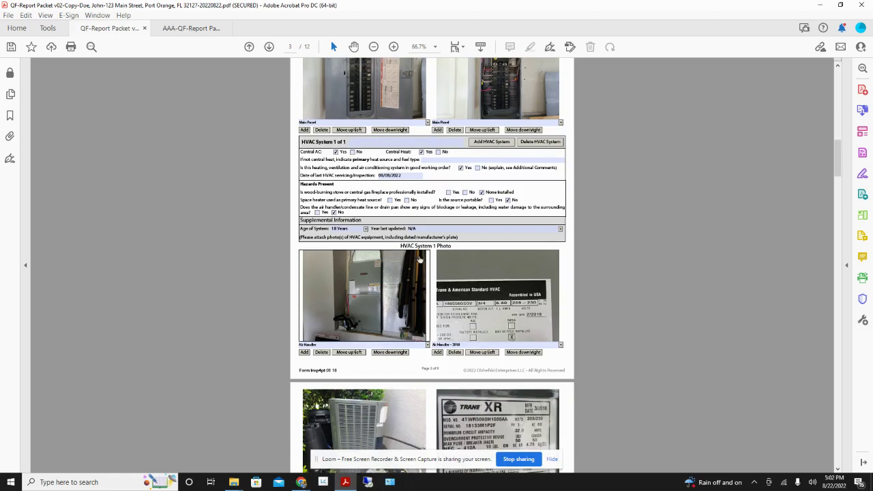
{"action": "scroll", "coordinate": [429, 201], "scroll_direction": "down", "scroll_amount": 5}
{"action": "scroll", "coordinate": [418, 273], "scroll_direction": "up", "scroll_amount": 3}
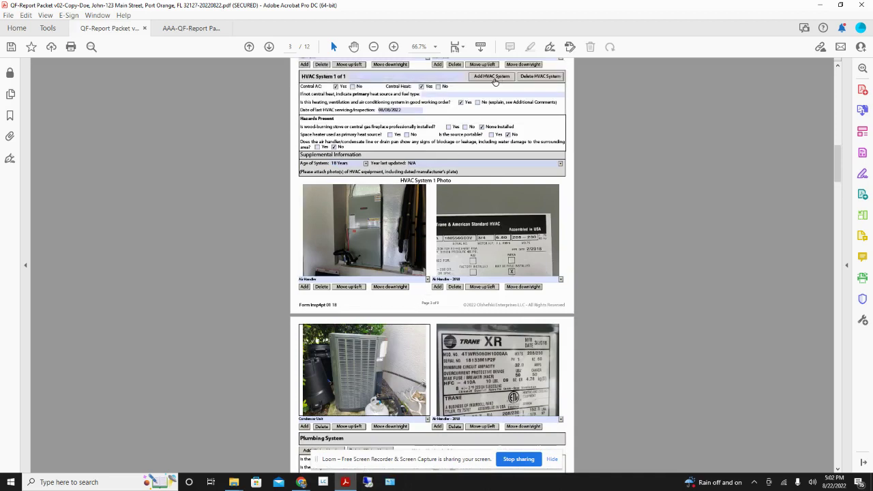
{"action": "left_click", "coordinate": [496, 78]}
{"action": "scroll", "coordinate": [471, 150], "scroll_direction": "down", "scroll_amount": 5}
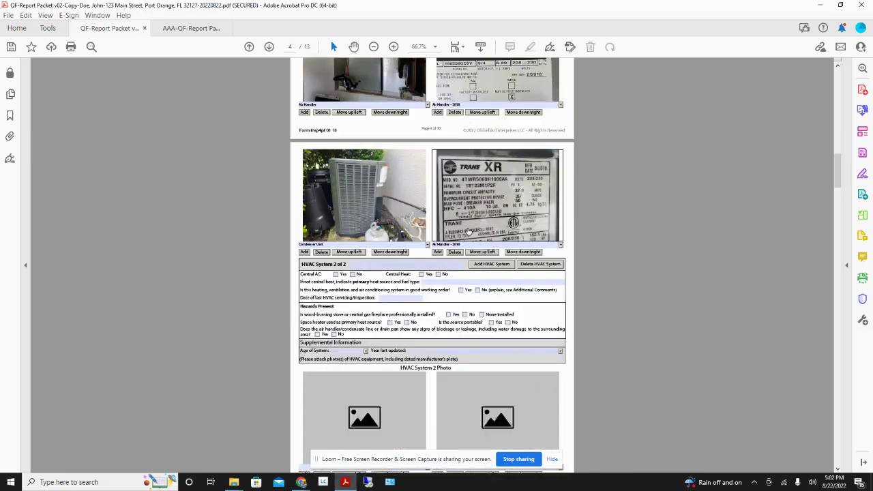
{"action": "scroll", "coordinate": [457, 197], "scroll_direction": "down", "scroll_amount": 3}
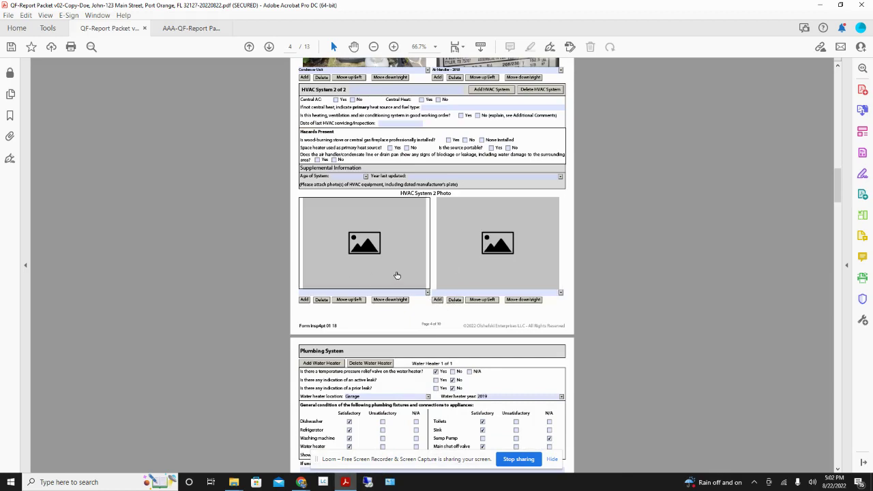
{"action": "scroll", "coordinate": [474, 248], "scroll_direction": "up", "scroll_amount": 10}
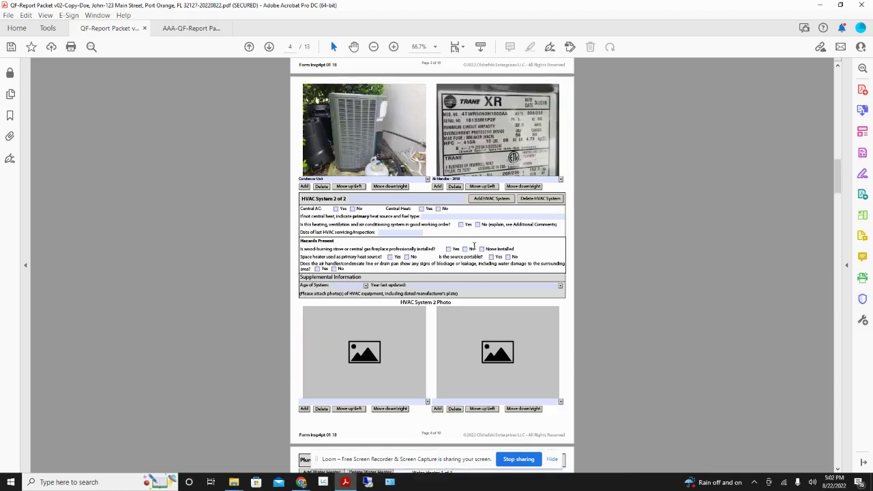
{"action": "scroll", "coordinate": [474, 247], "scroll_direction": "up", "scroll_amount": 4}
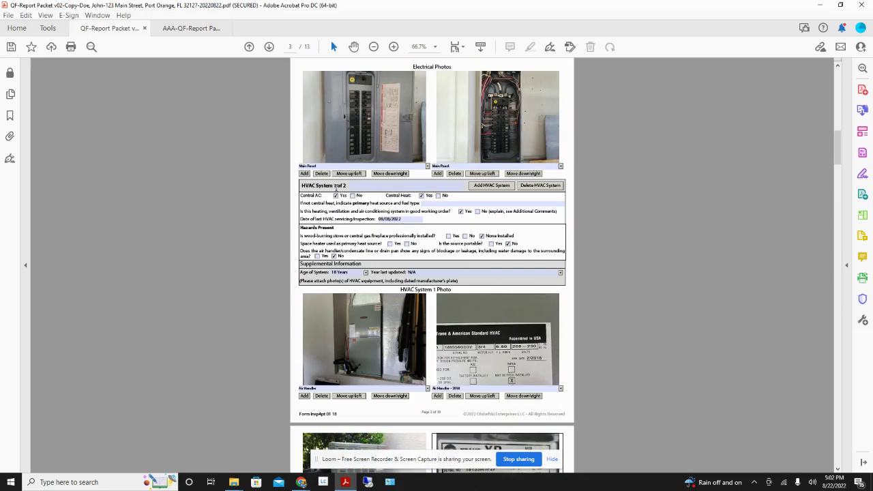
{"action": "scroll", "coordinate": [349, 185], "scroll_direction": "down", "scroll_amount": 7}
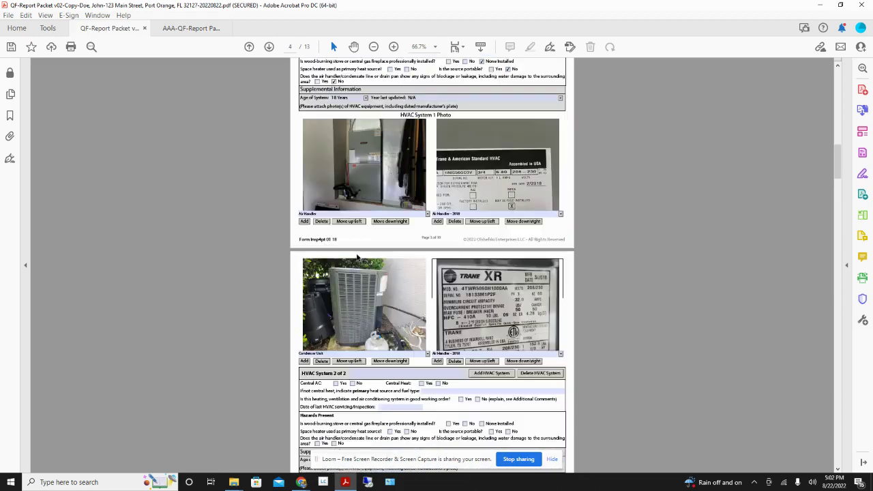
{"action": "scroll", "coordinate": [350, 317], "scroll_direction": "up", "scroll_amount": 6}
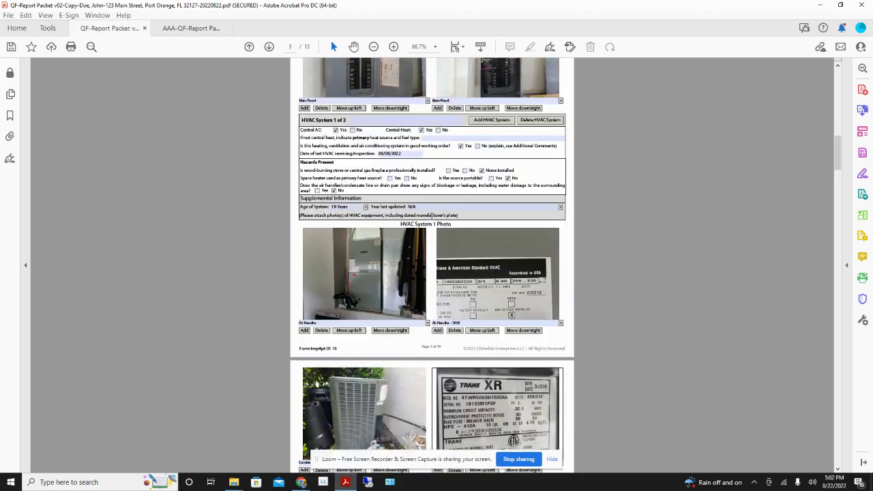
Step: Start a description beginning with "U" in the HVAC System 1 of 2 heading, and delete one of the two HVAC systems
{"action": "left_click", "coordinate": [360, 142]}
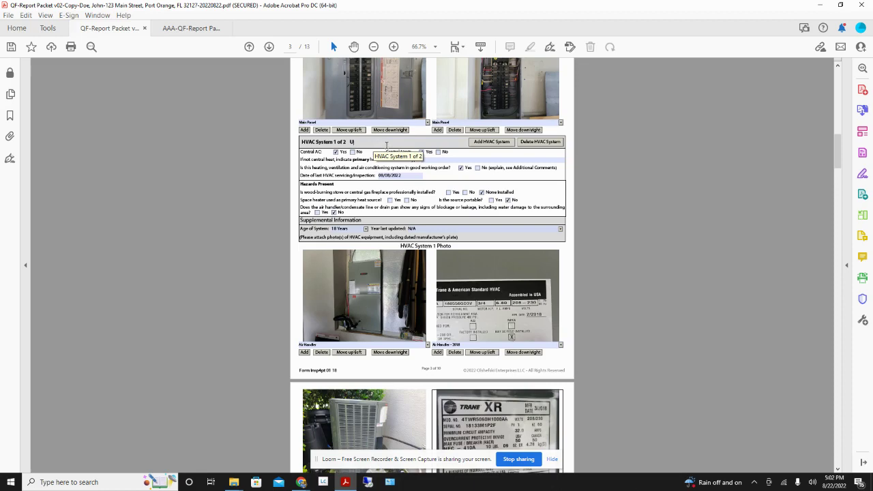
{"action": "scroll", "coordinate": [360, 199], "scroll_direction": "down", "scroll_amount": 5}
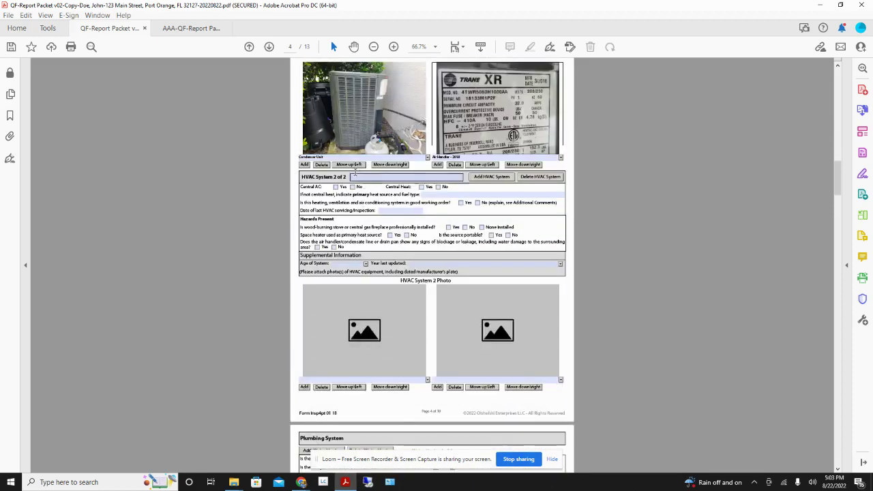
{"action": "left_click", "coordinate": [539, 177]}
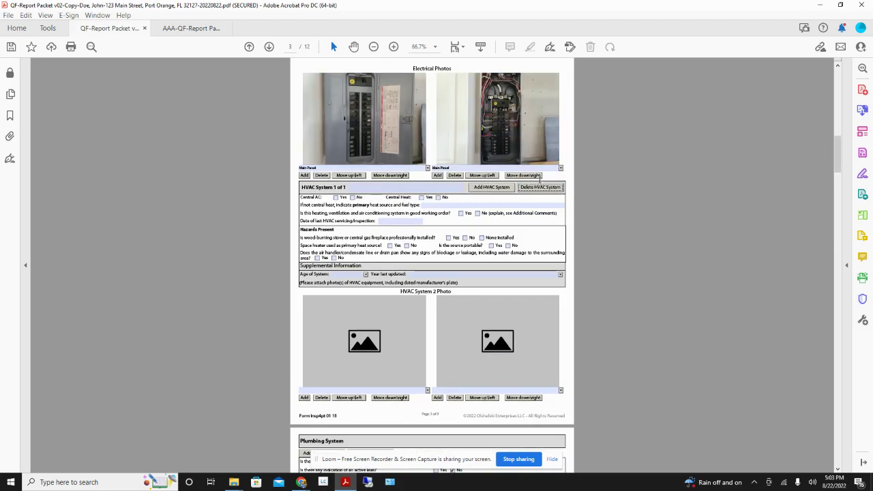
Step: Add two blank water heaters to the Plumbing System section, and delete both of them again
{"action": "scroll", "coordinate": [471, 222], "scroll_direction": "down", "scroll_amount": 6}
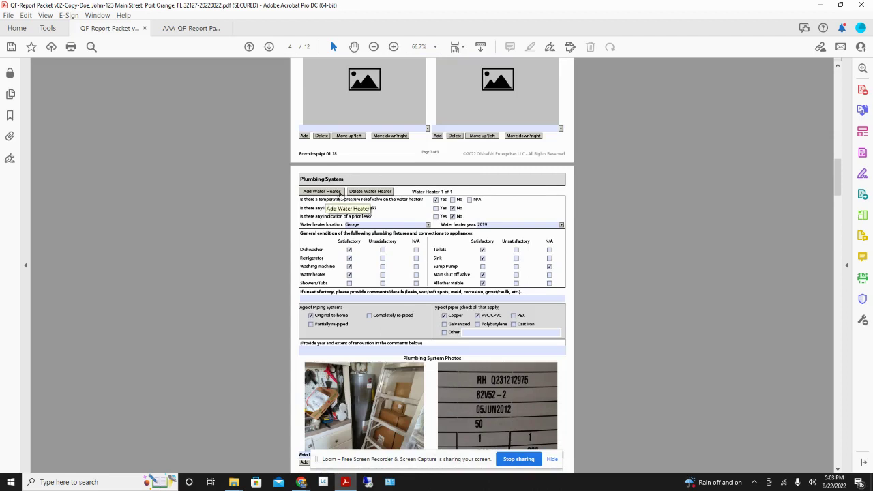
{"action": "left_click", "coordinate": [325, 195]}
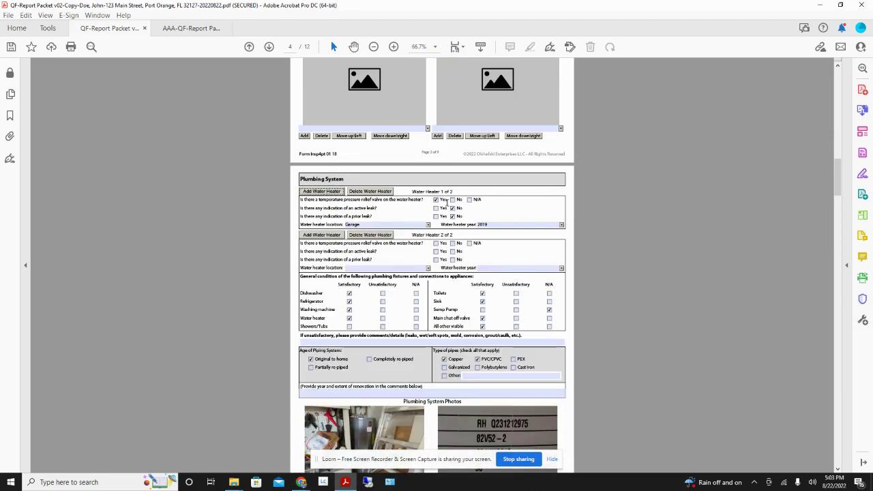
{"action": "left_click", "coordinate": [323, 195]}
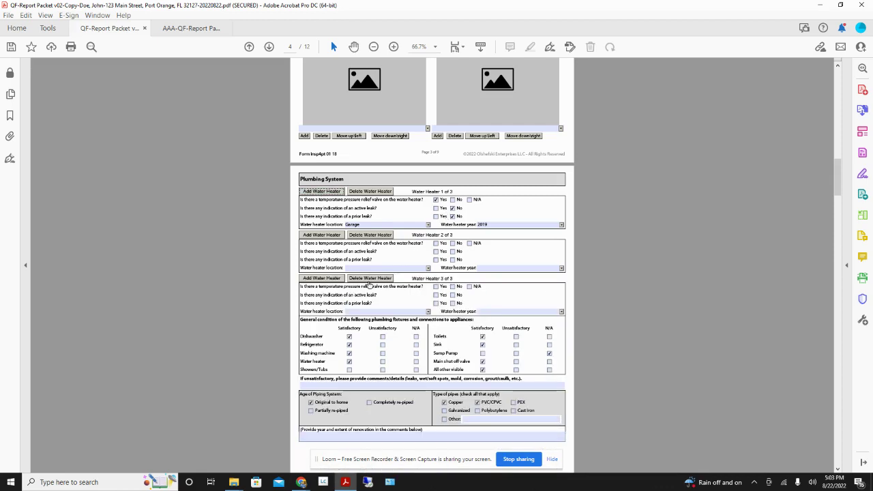
{"action": "left_click", "coordinate": [368, 278]}
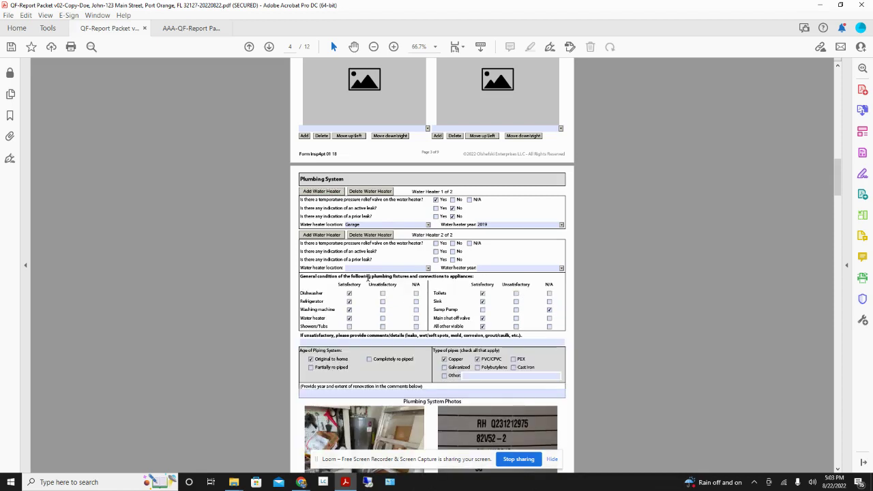
{"action": "left_click", "coordinate": [375, 237]}
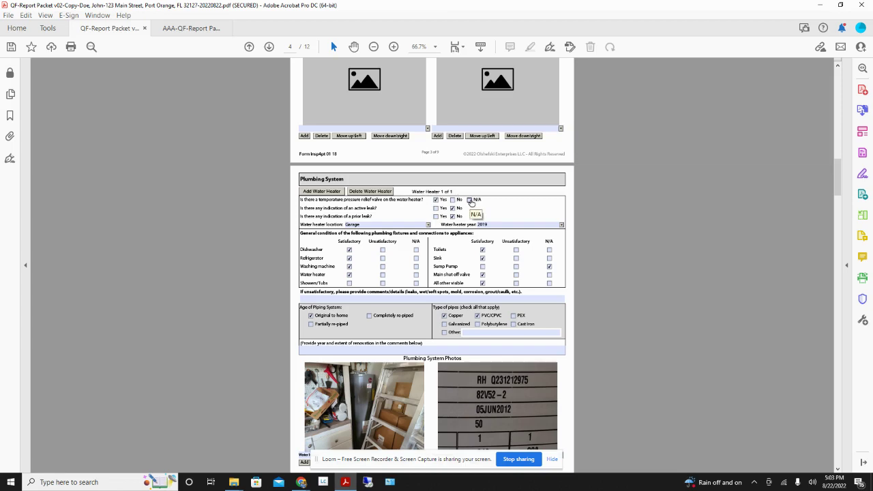
Step: Switch the water heater's relief valve answer to N/A and back to Yes, and view the available water heater years without changing the selection
{"action": "left_click", "coordinate": [470, 199]}
{"action": "left_click", "coordinate": [437, 199]}
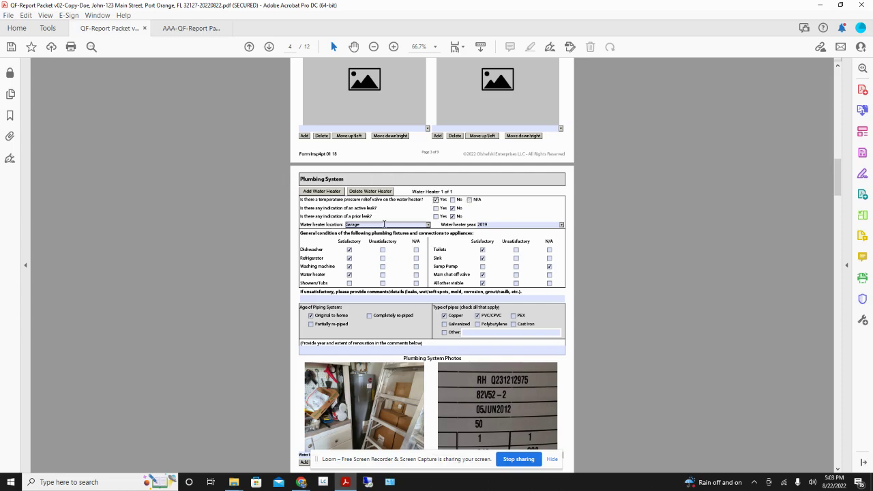
{"action": "left_click", "coordinate": [384, 225]}
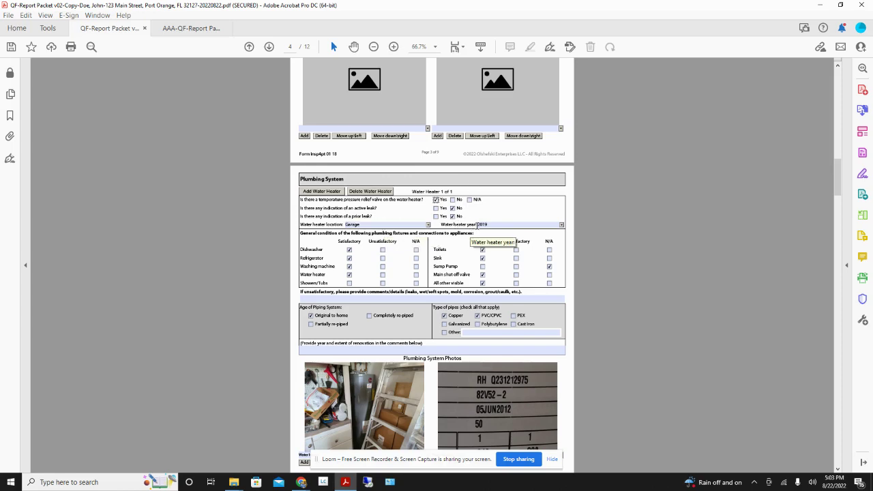
{"action": "left_click", "coordinate": [481, 225]}
{"action": "left_click", "coordinate": [561, 227]}
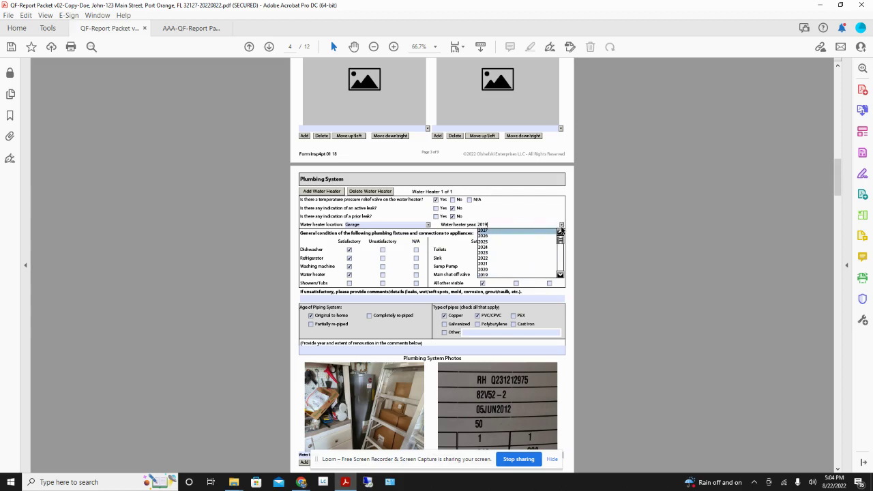
{"action": "key", "text": "Escape"}
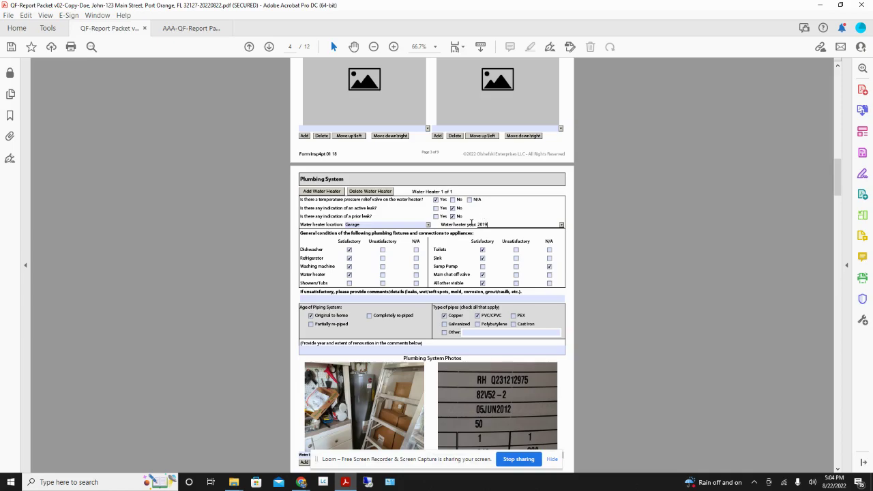
Step: Review the plumbing photos, then the Predominant Roof Type section with its roof photos, comments and inspector signature block
{"action": "scroll", "coordinate": [447, 244], "scroll_direction": "down", "scroll_amount": 5}
{"action": "scroll", "coordinate": [447, 244], "scroll_direction": "down", "scroll_amount": 17}
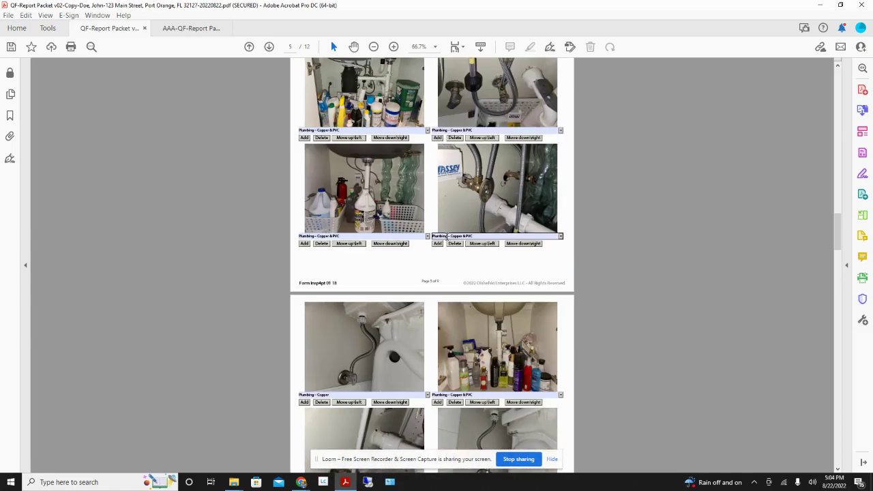
{"action": "scroll", "coordinate": [447, 236], "scroll_direction": "down", "scroll_amount": 8}
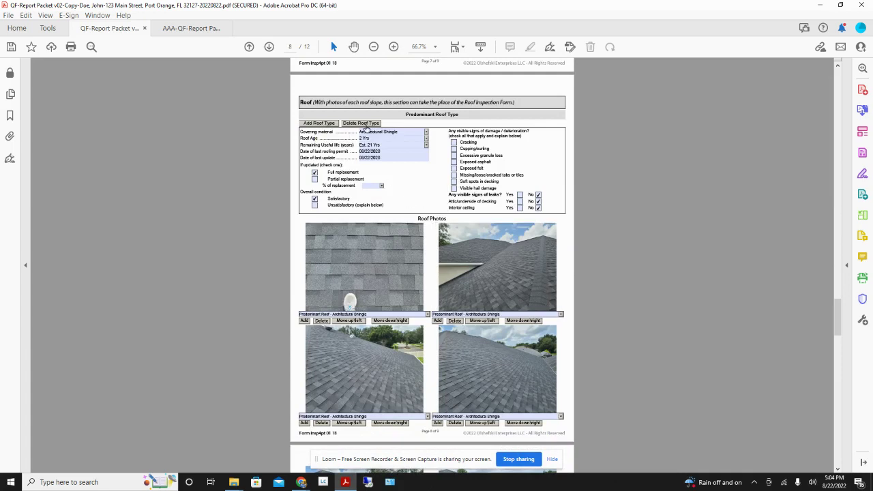
{"action": "scroll", "coordinate": [496, 217], "scroll_direction": "down", "scroll_amount": 1}
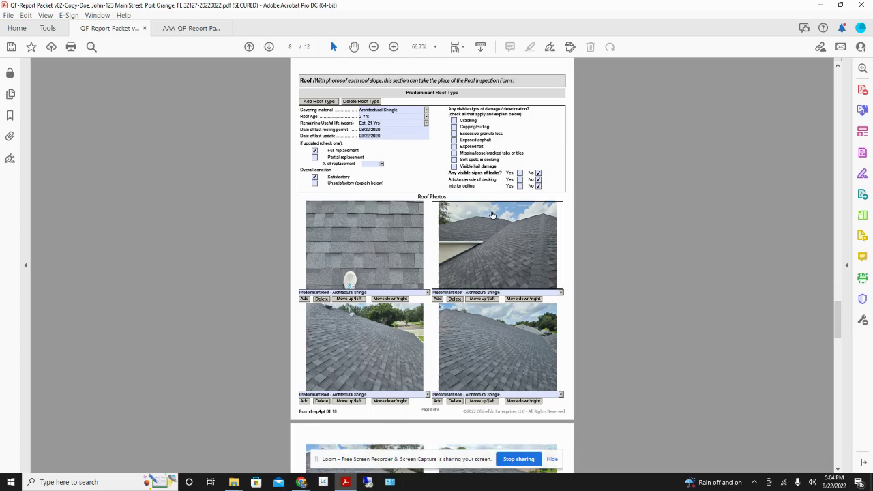
{"action": "scroll", "coordinate": [492, 213], "scroll_direction": "up", "scroll_amount": 2}
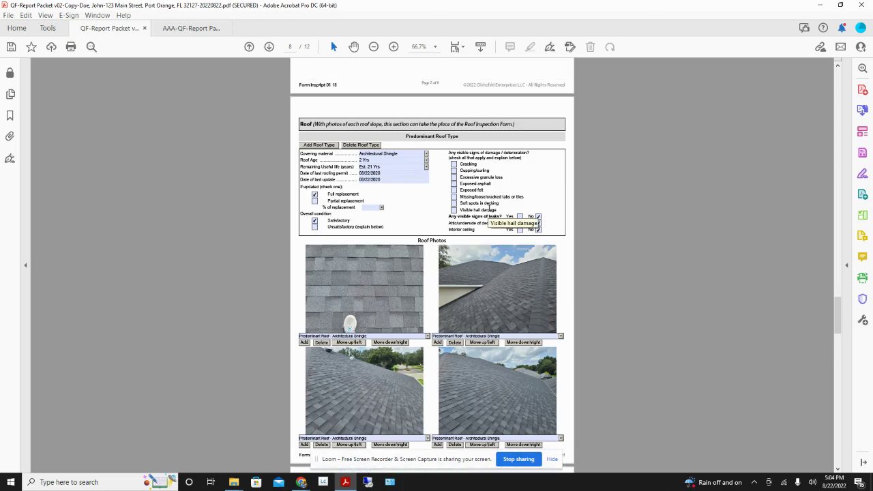
{"action": "scroll", "coordinate": [489, 208], "scroll_direction": "down", "scroll_amount": 15}
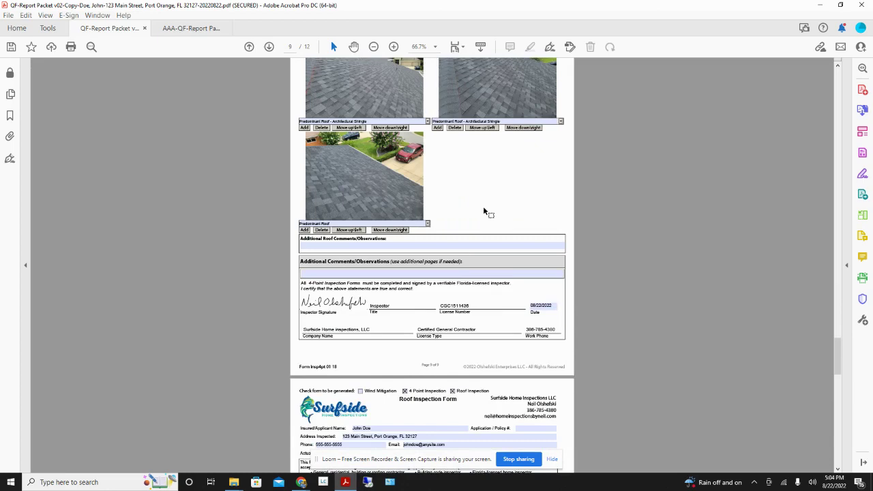
{"action": "scroll", "coordinate": [484, 206], "scroll_direction": "up", "scroll_amount": 15}
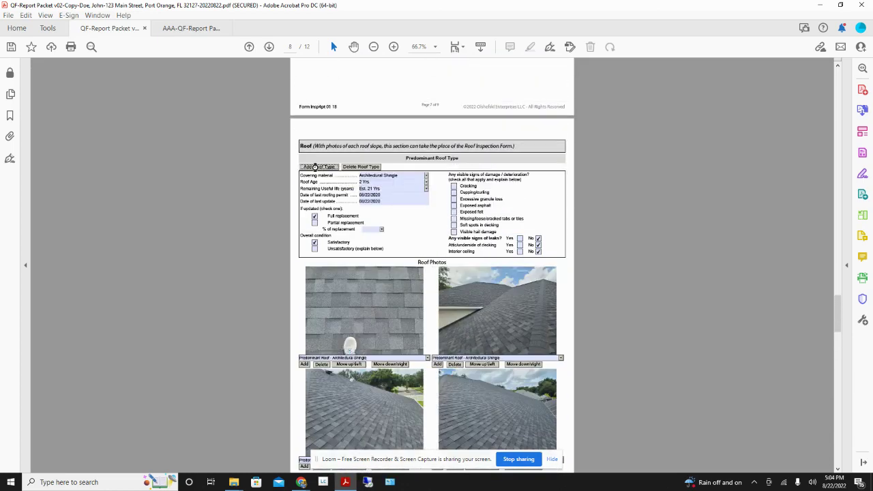
Step: Add a second roof type to the Roof section and review its blank fields, photo placeholders and comments area
{"action": "left_click", "coordinate": [319, 168]}
{"action": "scroll", "coordinate": [356, 223], "scroll_direction": "down", "scroll_amount": 2}
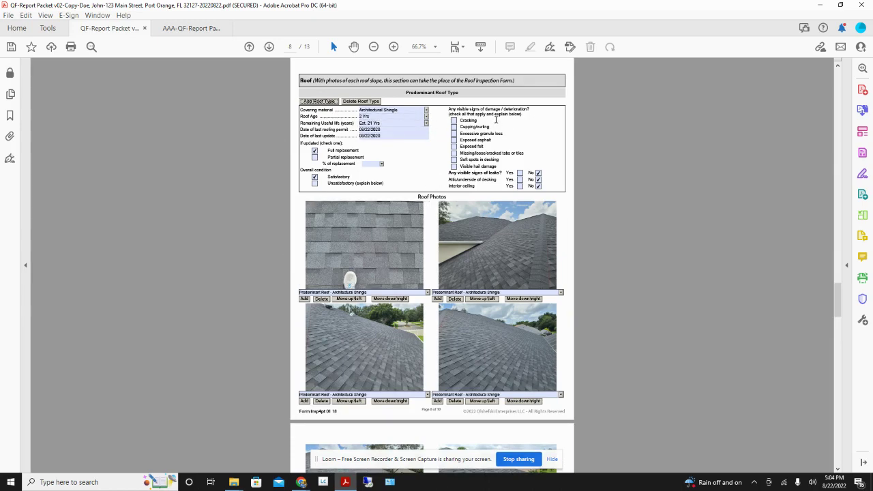
{"action": "scroll", "coordinate": [504, 141], "scroll_direction": "down", "scroll_amount": 2}
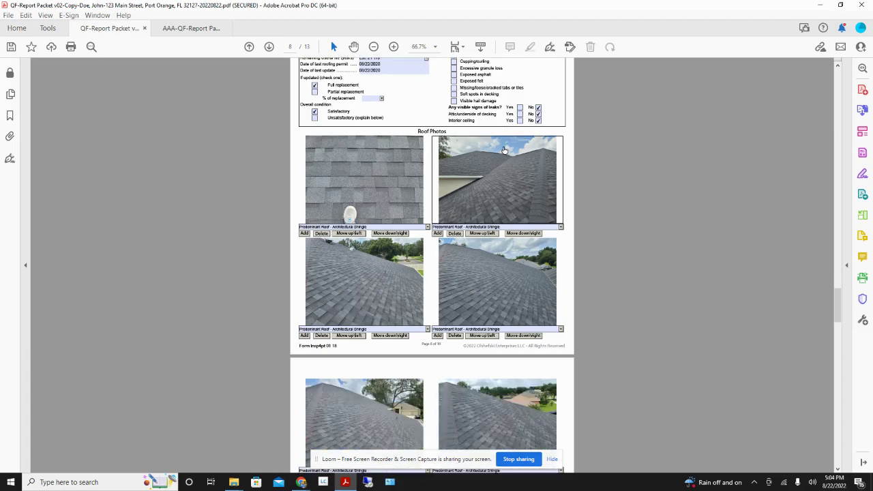
{"action": "scroll", "coordinate": [504, 198], "scroll_direction": "down", "scroll_amount": 9}
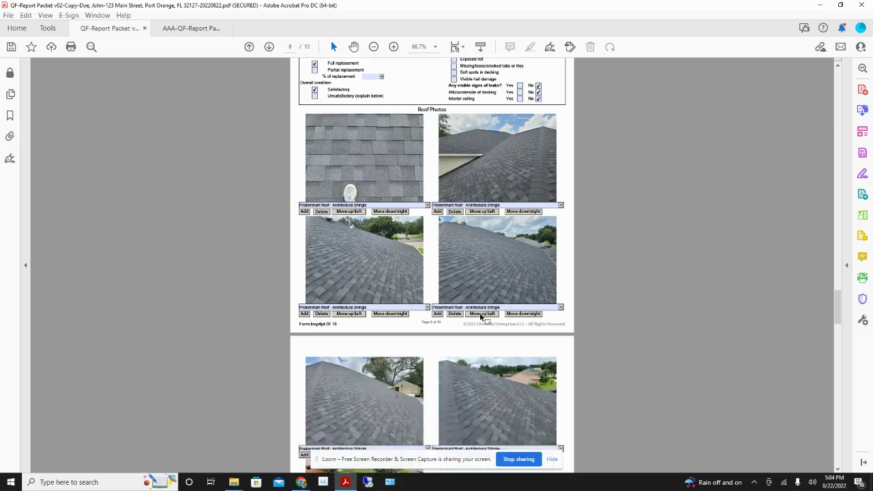
{"action": "scroll", "coordinate": [488, 282], "scroll_direction": "down", "scroll_amount": 4}
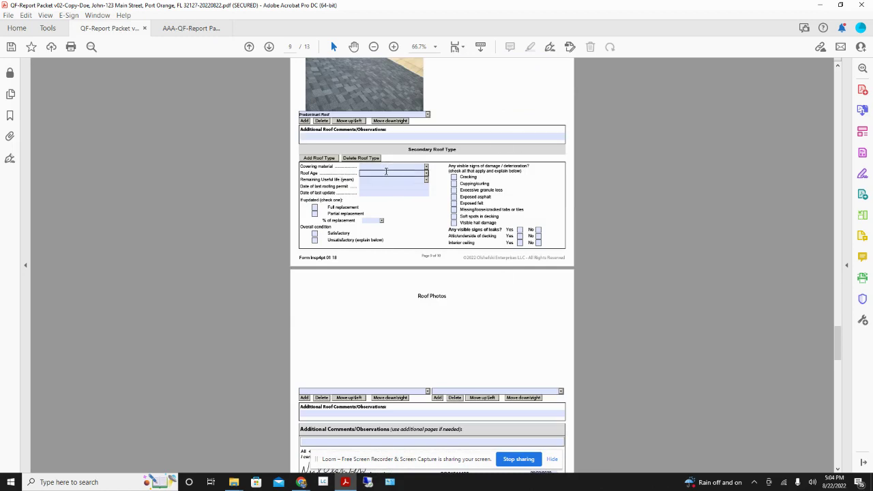
{"action": "scroll", "coordinate": [446, 244], "scroll_direction": "down", "scroll_amount": 2}
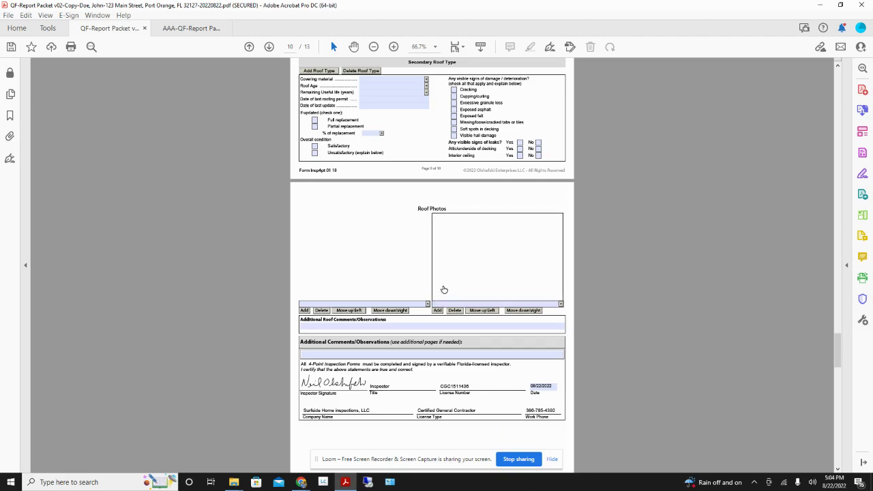
{"action": "scroll", "coordinate": [444, 288], "scroll_direction": "up", "scroll_amount": 2}
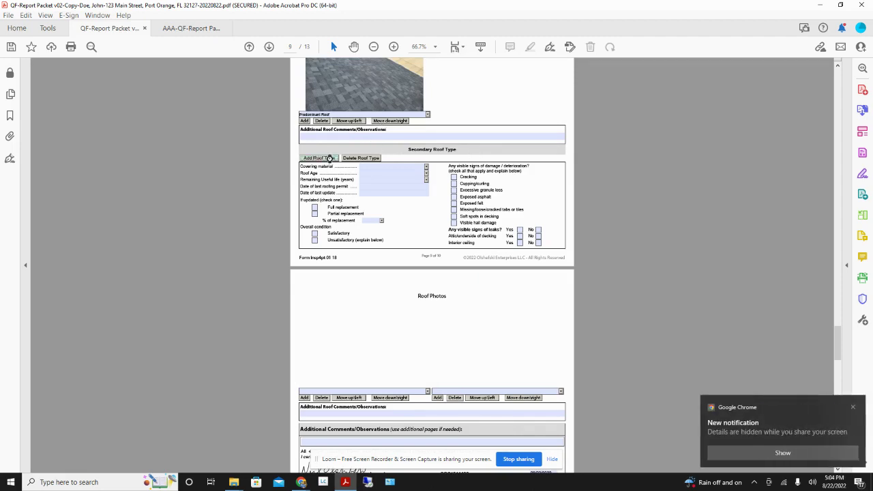
Step: Try to add a third roof type from the Secondary Roof Type section, and check the pages below it
{"action": "left_click", "coordinate": [330, 162]}
{"action": "scroll", "coordinate": [405, 206], "scroll_direction": "down", "scroll_amount": 5}
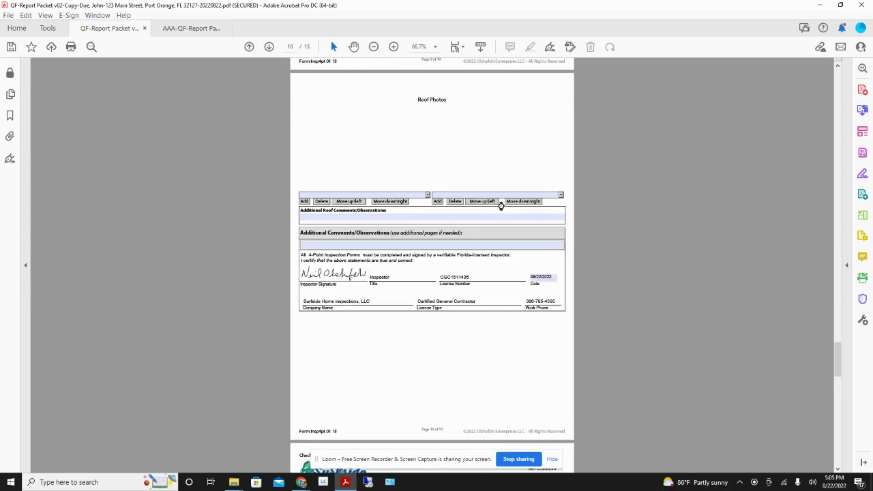
{"action": "scroll", "coordinate": [443, 190], "scroll_direction": "up", "scroll_amount": 10}
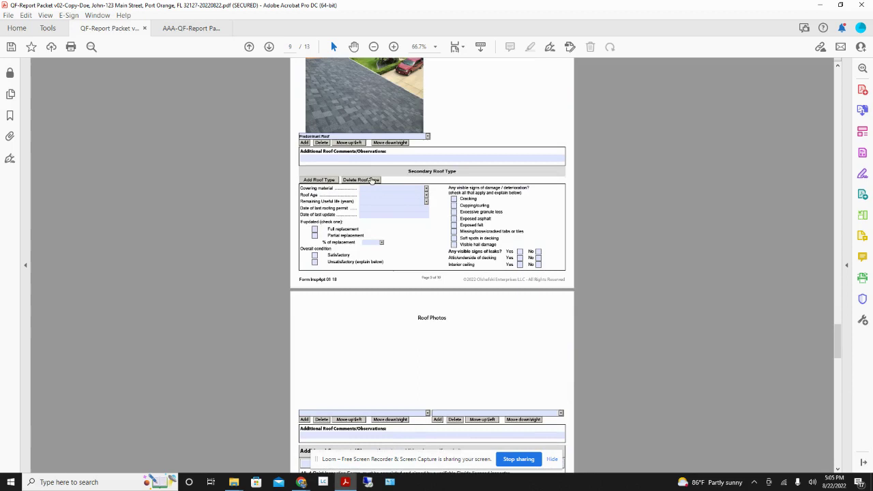
Step: Delete the Secondary Roof Type section and return to the first page of the 4-Point Inspection Form
{"action": "left_click", "coordinate": [370, 180]}
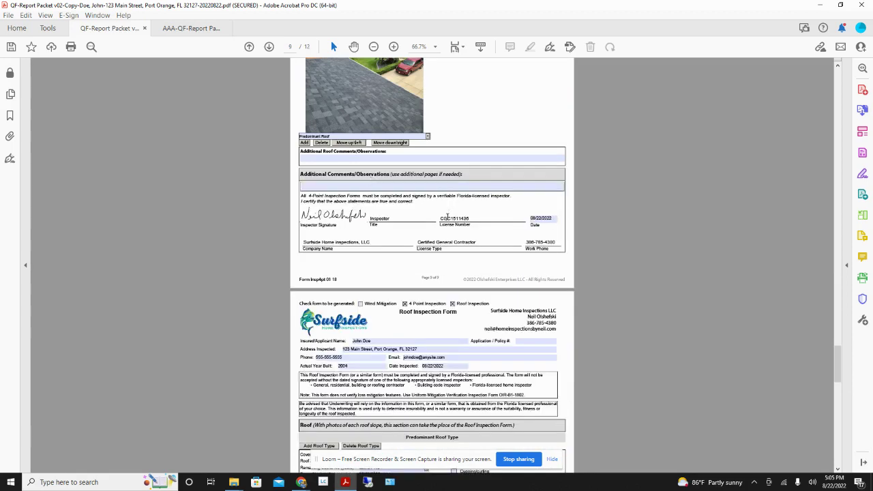
{"action": "scroll", "coordinate": [458, 216], "scroll_direction": "up", "scroll_amount": 5}
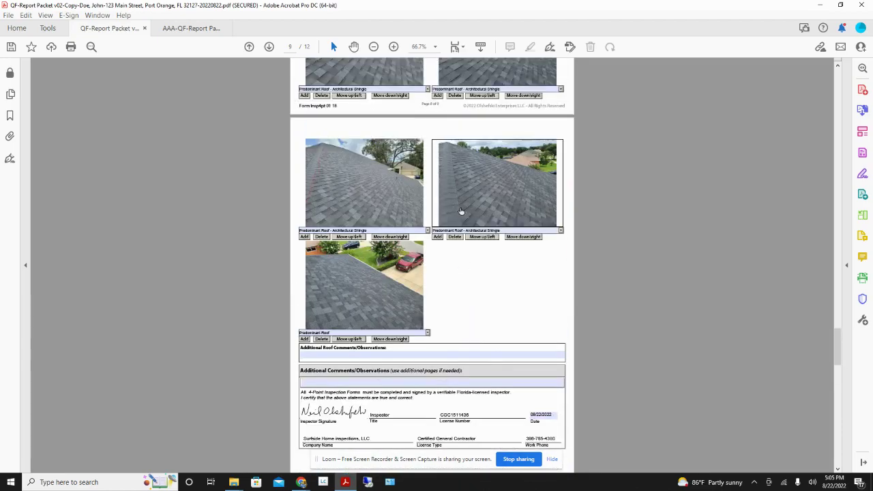
{"action": "left_click_drag", "start_coordinate": [840, 351], "coordinate": [837, 75]}
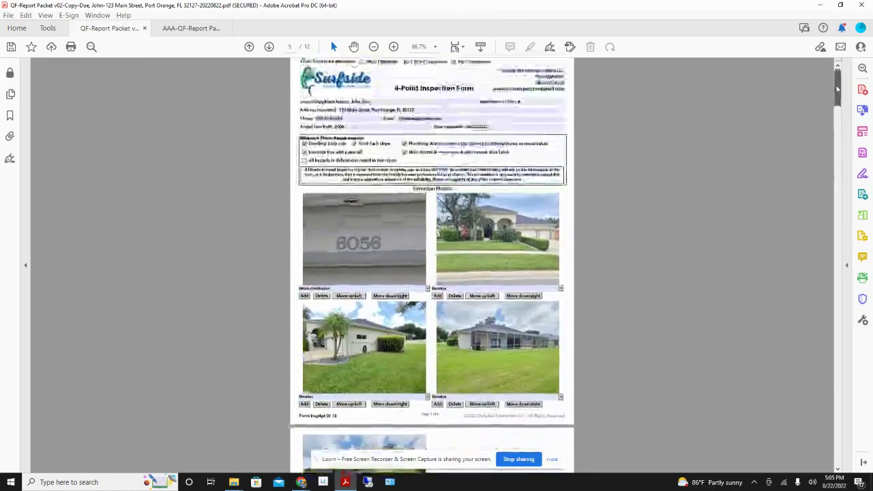